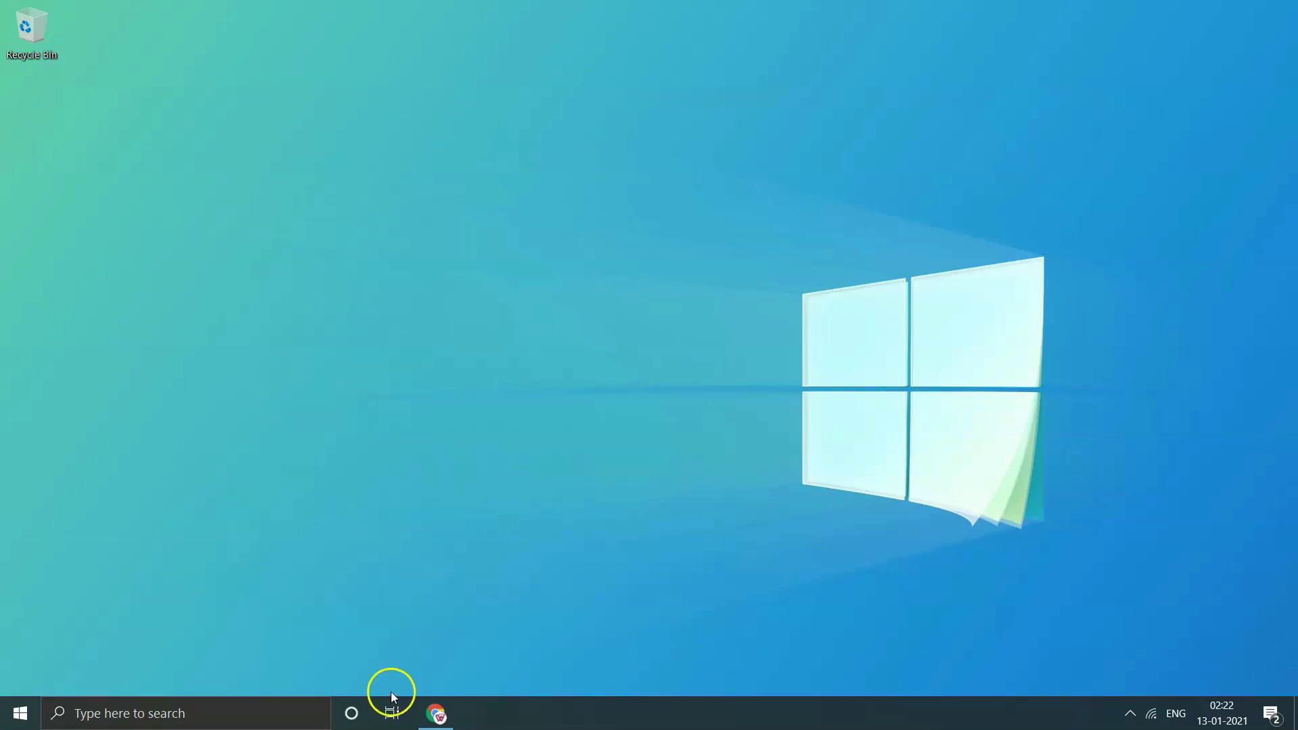
Restore the iBoysoft page and scroll to the editions: Standard US$69.95, Professional US$199
left_click(438, 714)
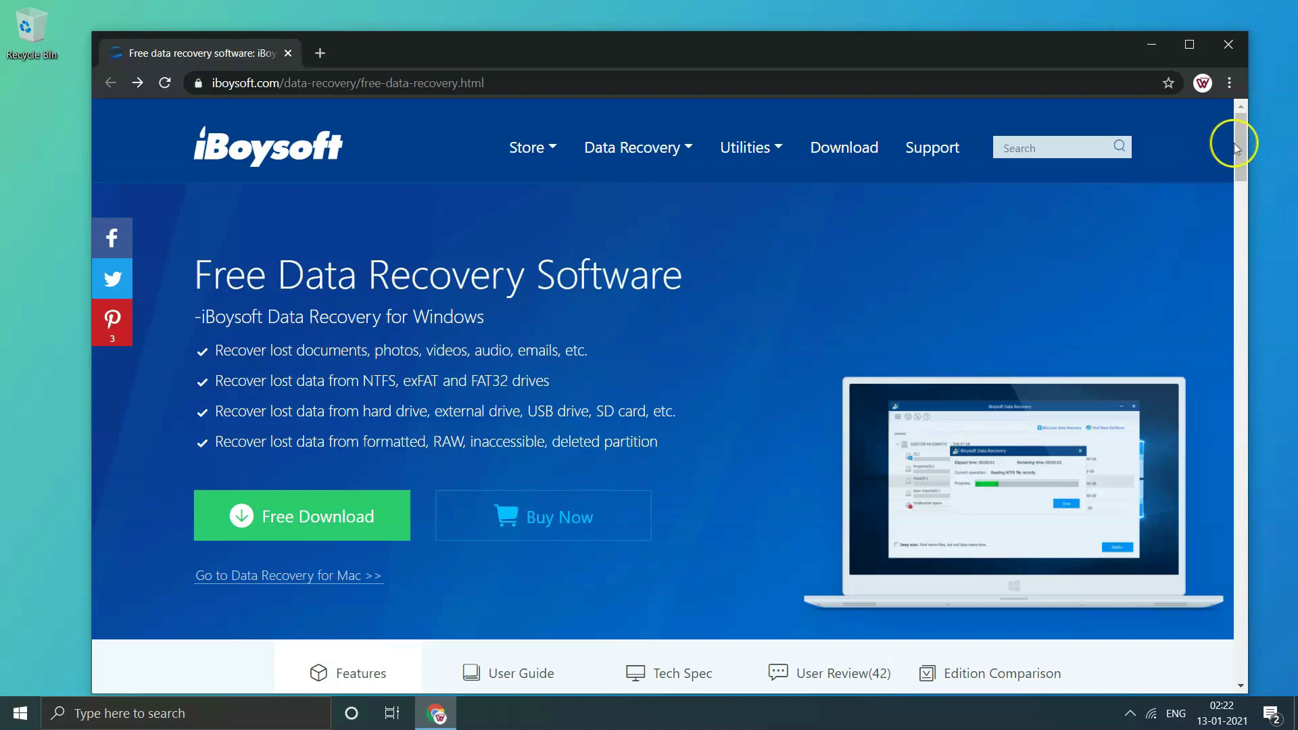
left_click_drag(1236, 147, 1238, 538)
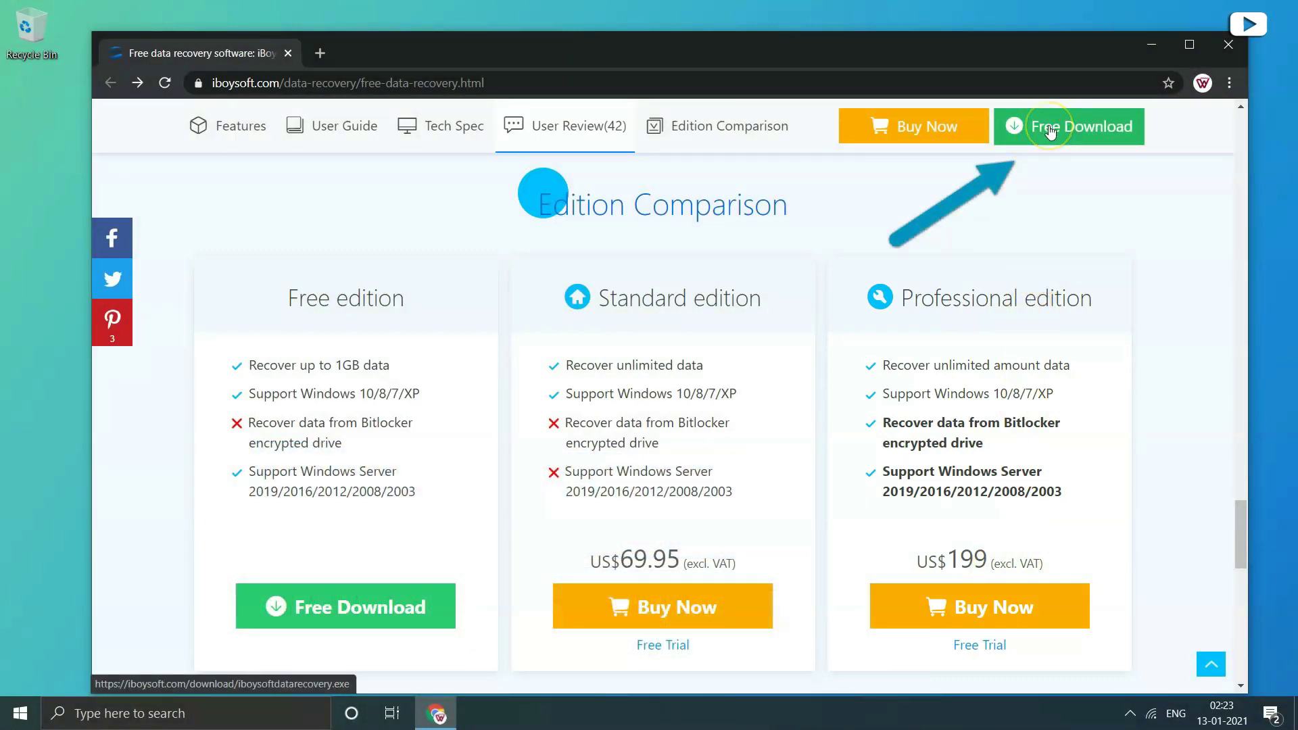
Download the Free edition installer, accept the license and install with default folders and a desktop icon
left_click(1051, 130)
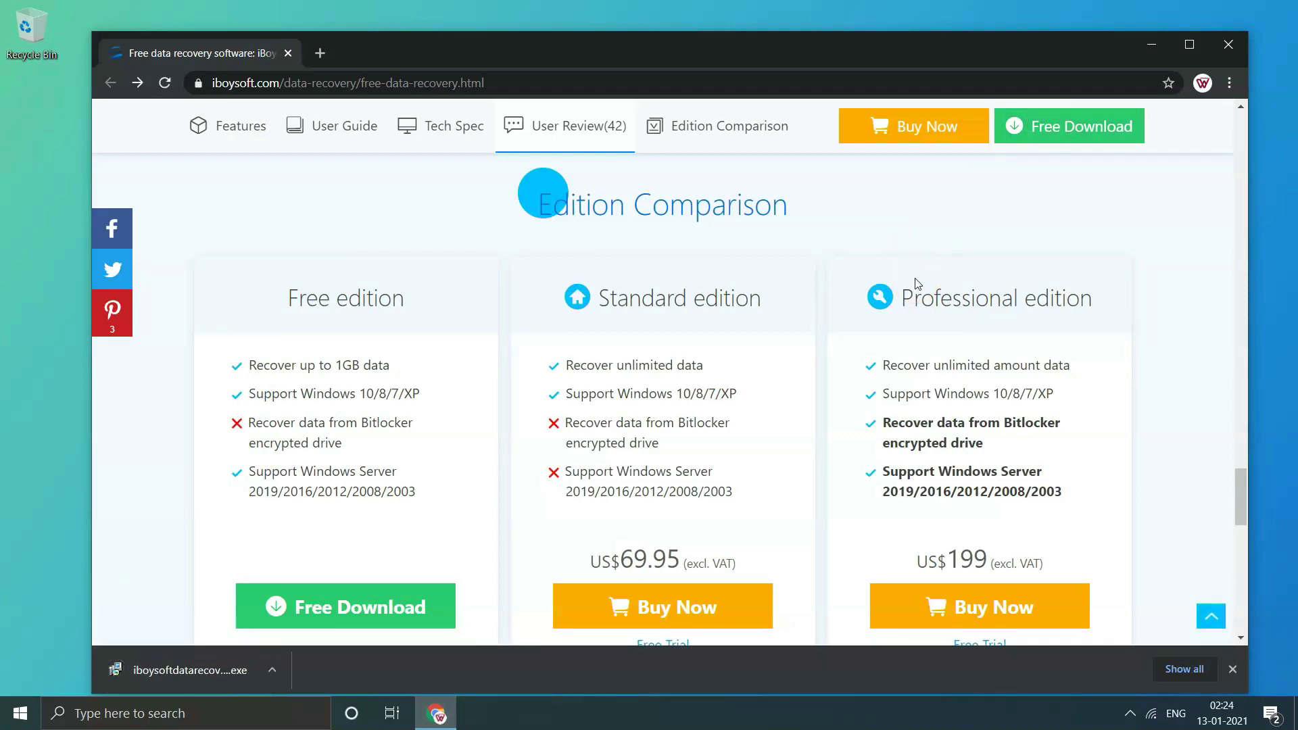
left_click(176, 672)
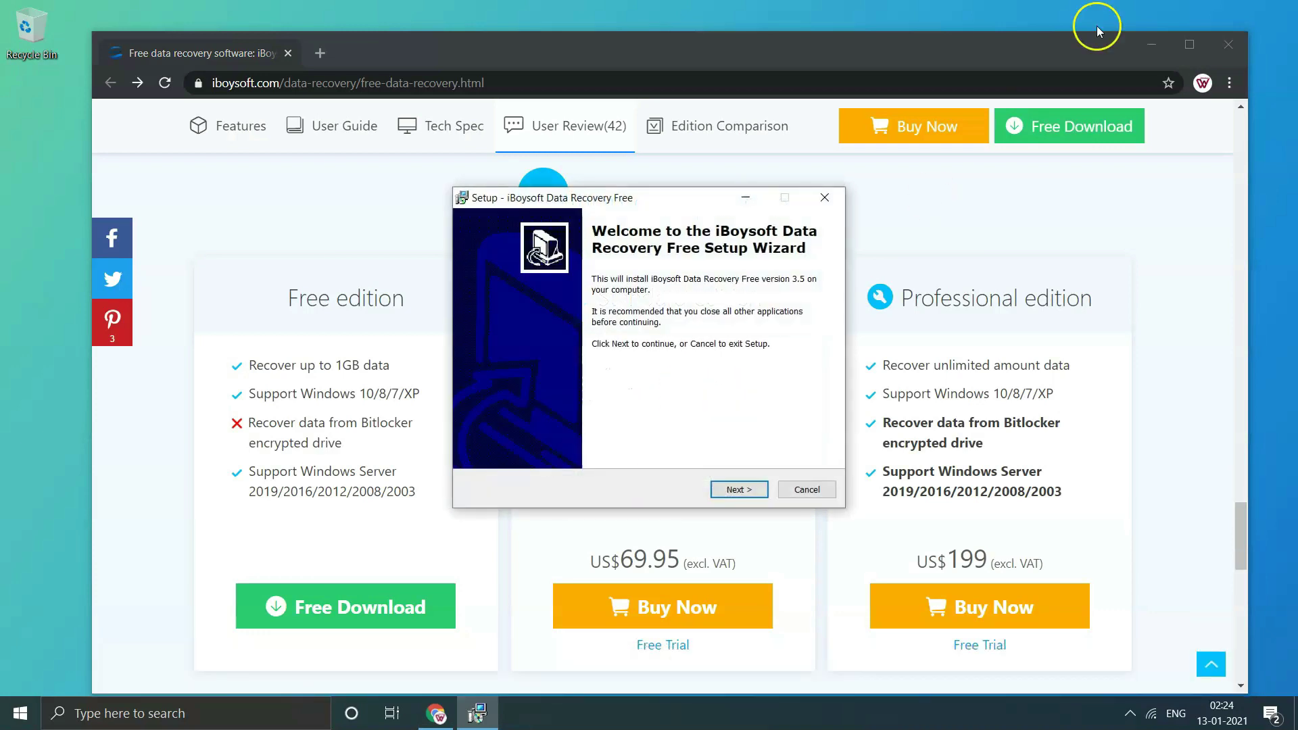
left_click(1152, 44)
left_click(610, 505)
left_click(440, 460)
left_click(616, 506)
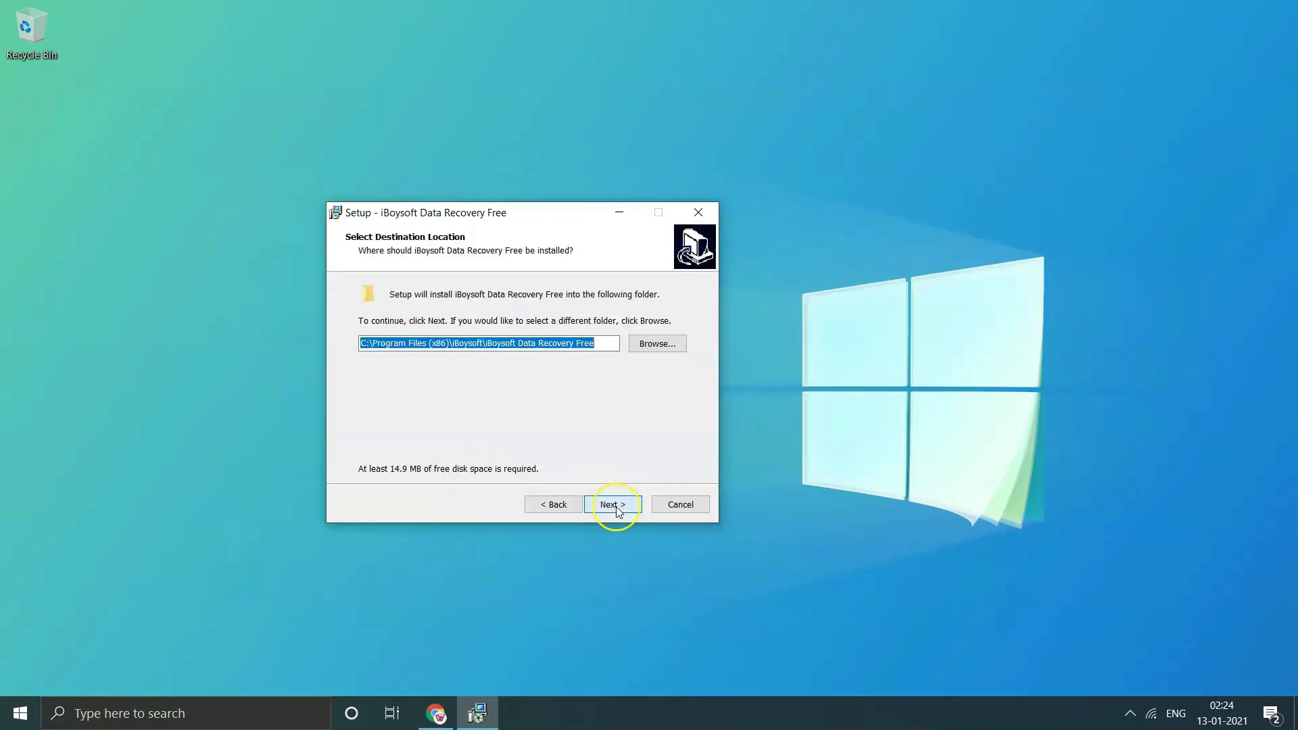
left_click(615, 505)
left_click(615, 506)
left_click(615, 506)
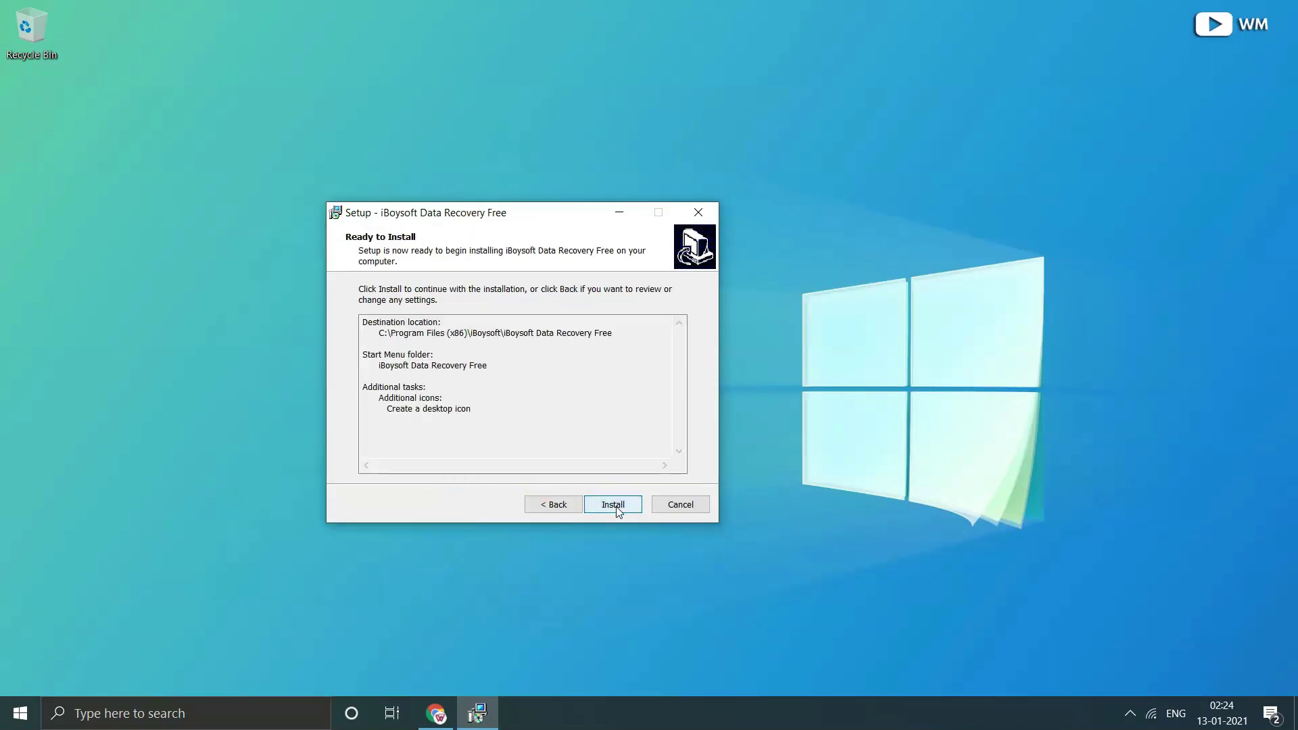
left_click(616, 506)
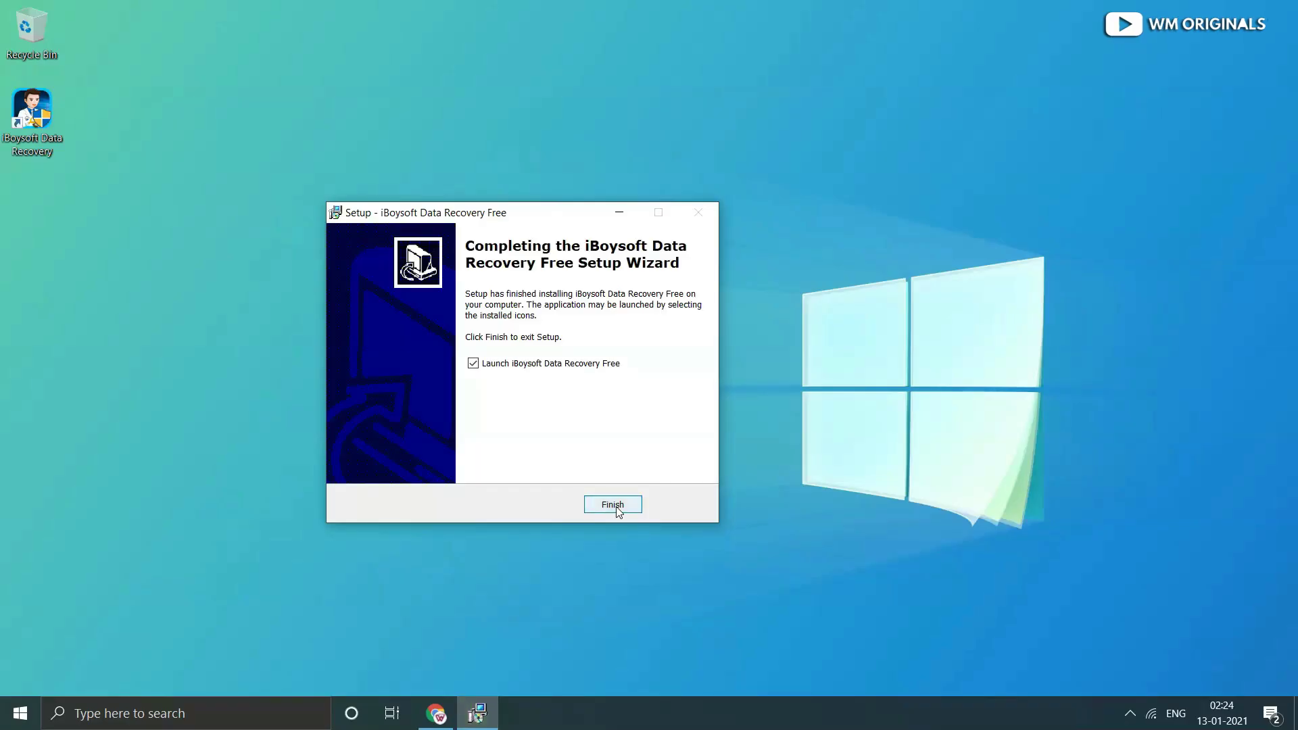
left_click(612, 505)
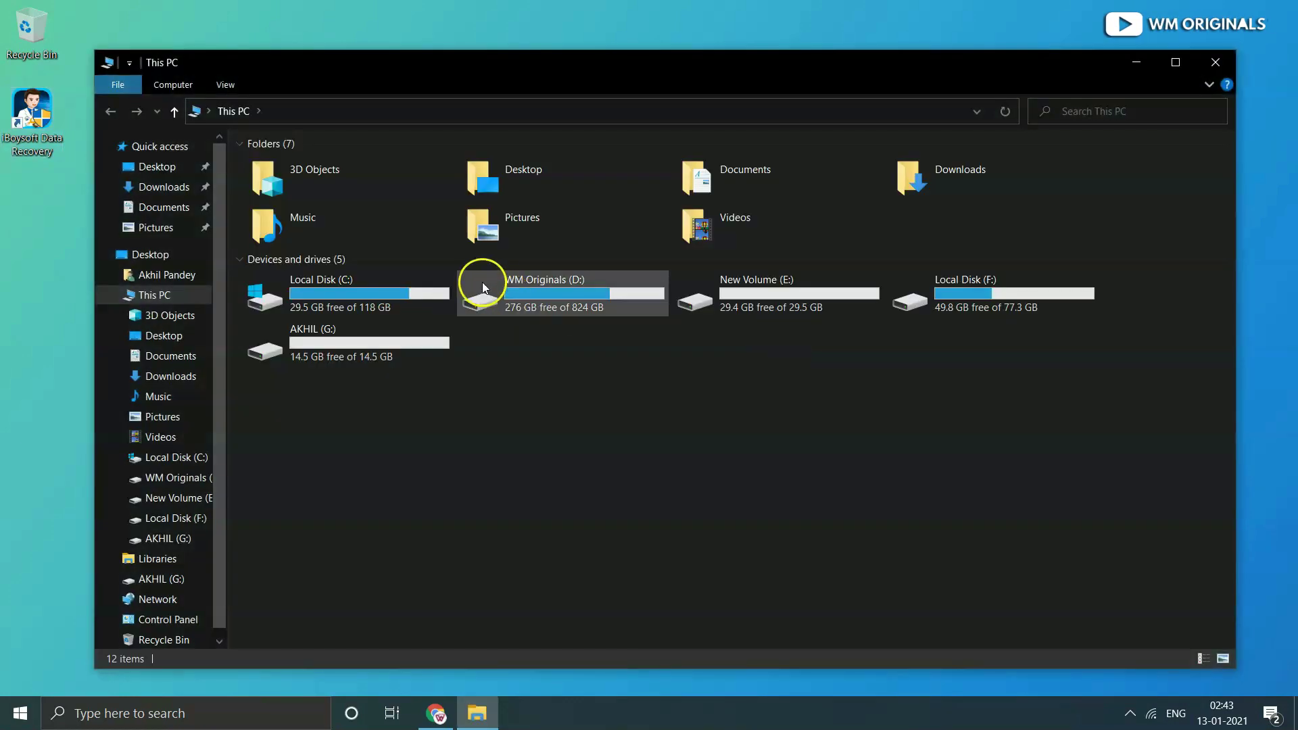
Quick-format AKHIL (G:) as FAT32, confirming the erase-all-data warning
left_click(376, 362)
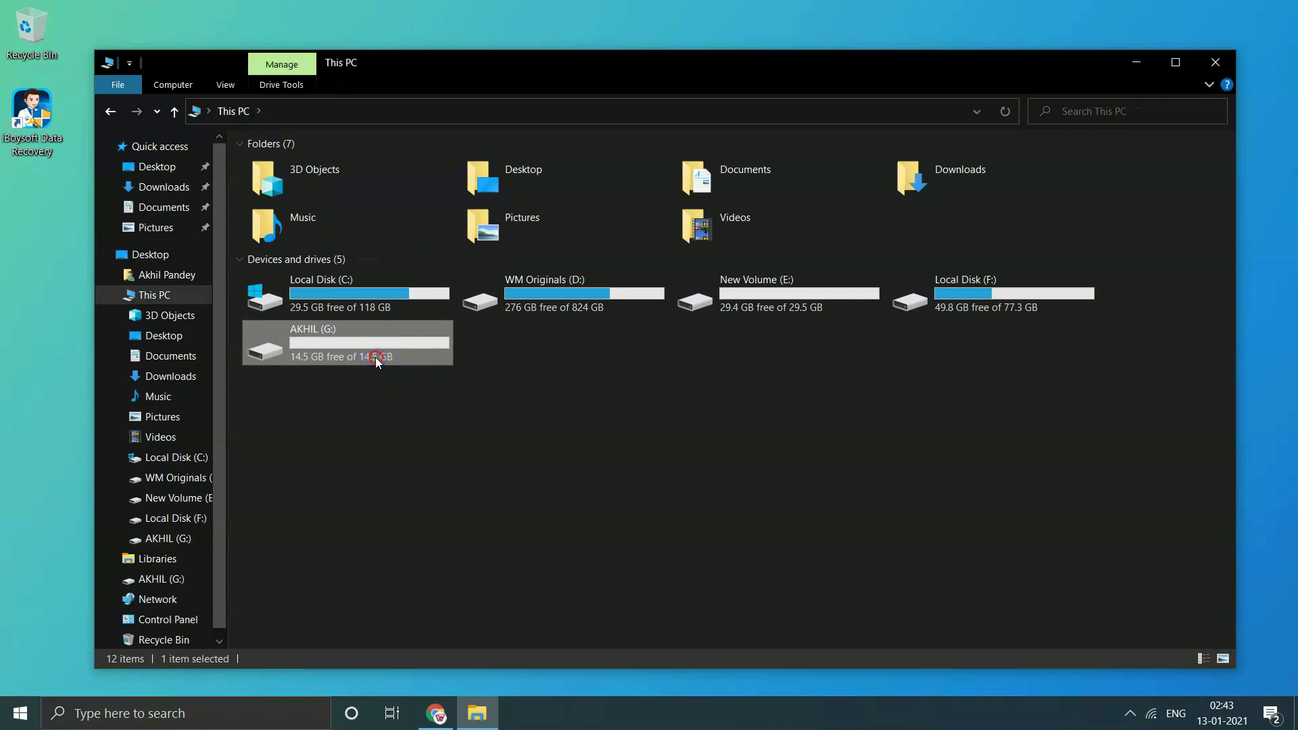
right_click(354, 363)
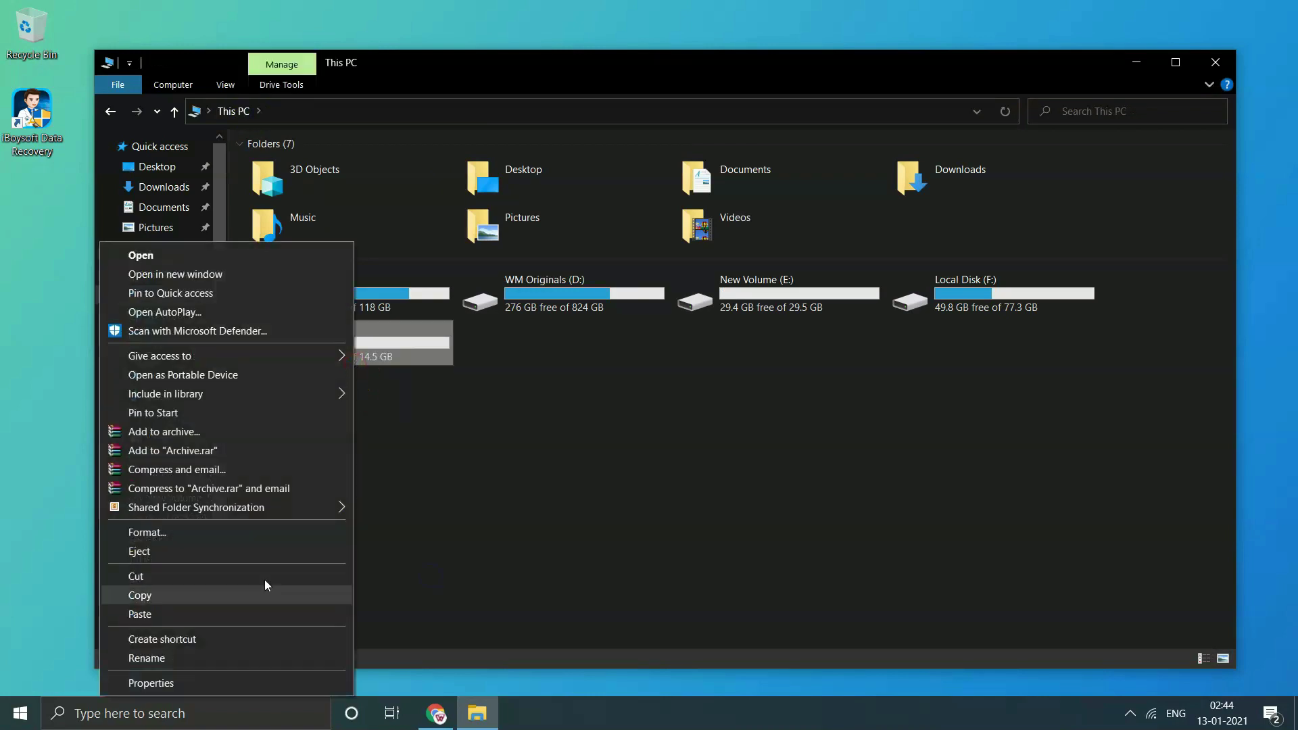
left_click(208, 534)
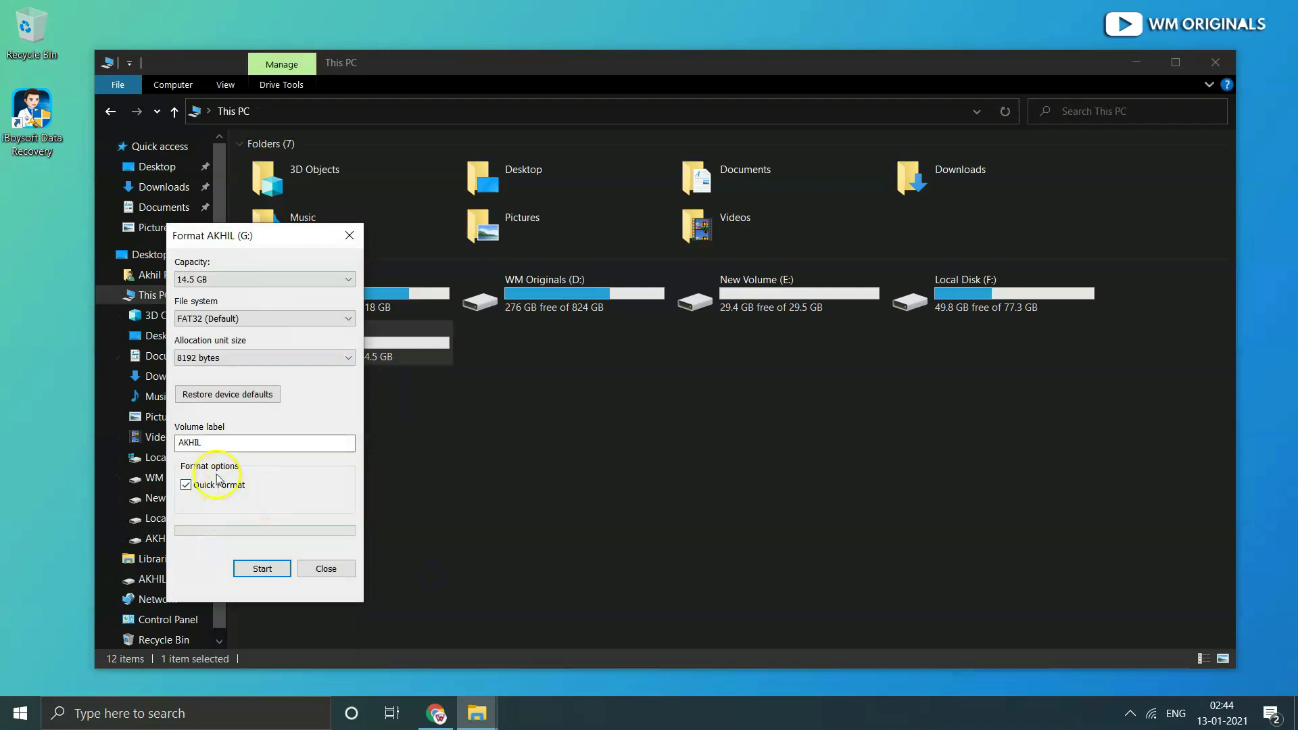
left_click(261, 570)
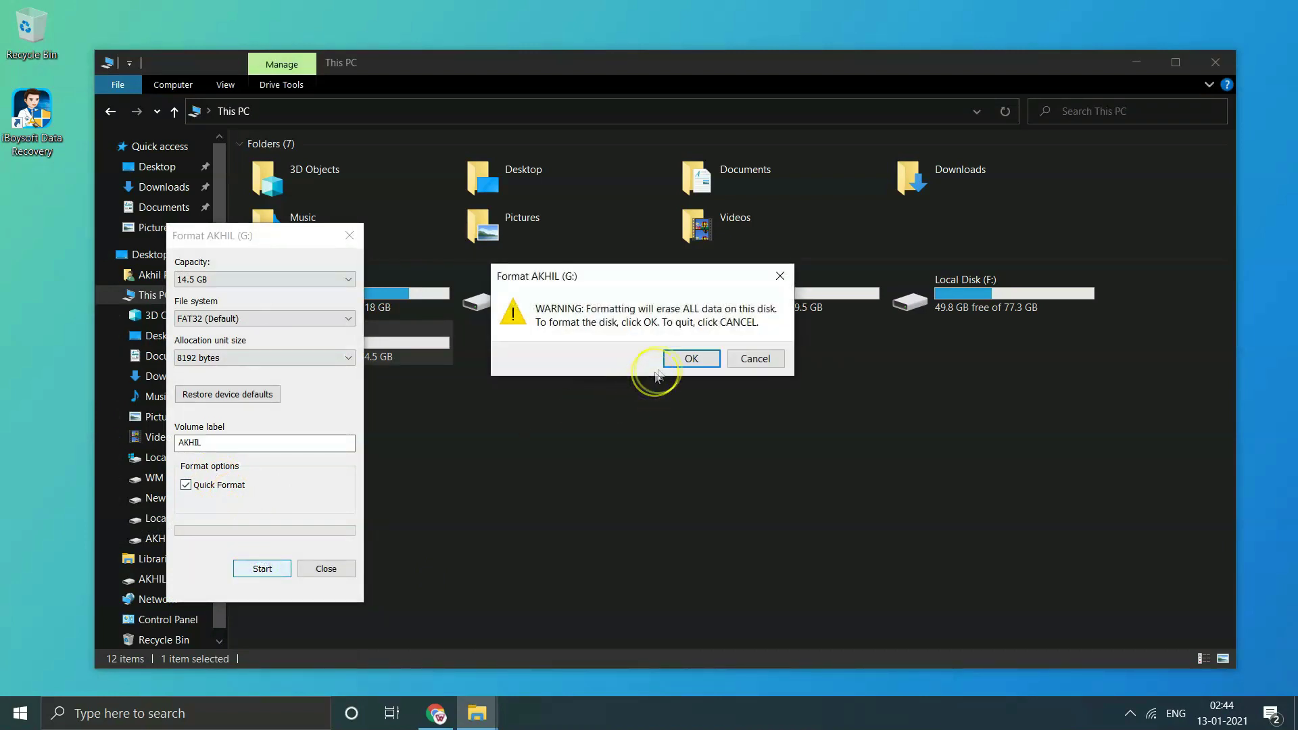
left_click(690, 359)
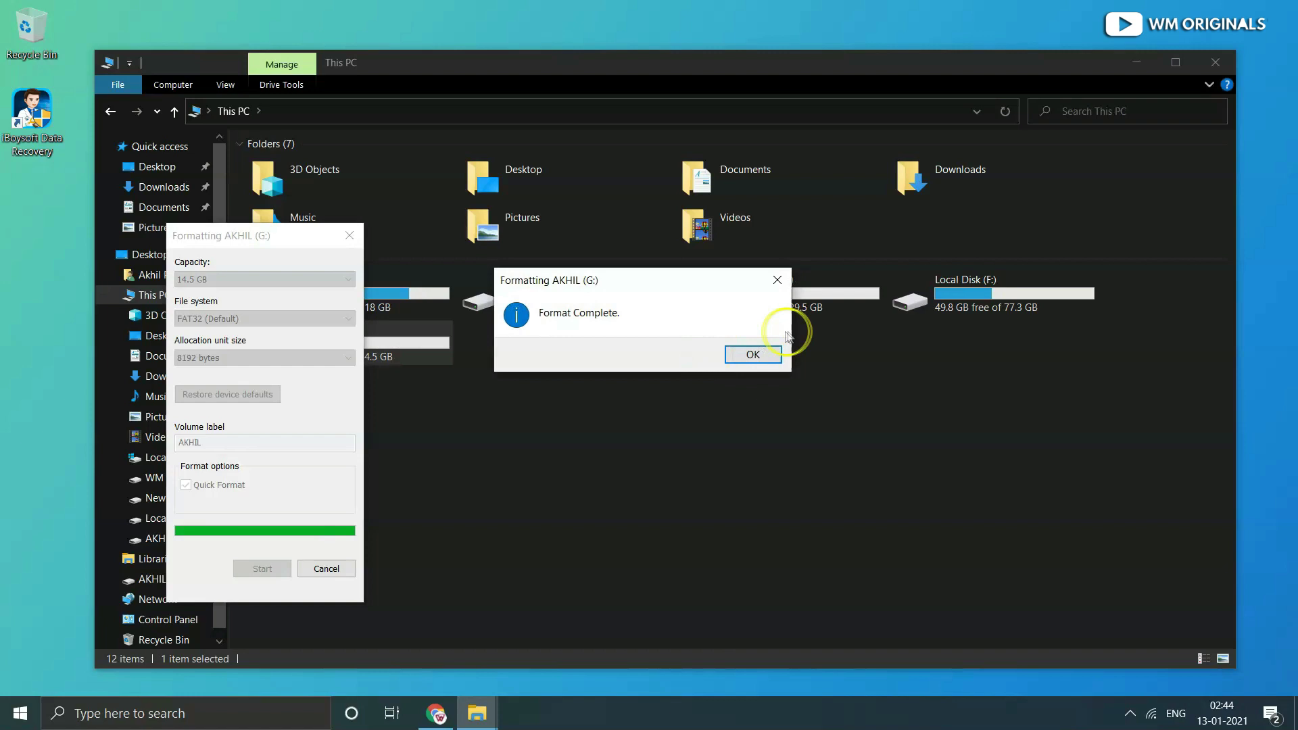
left_click(755, 354)
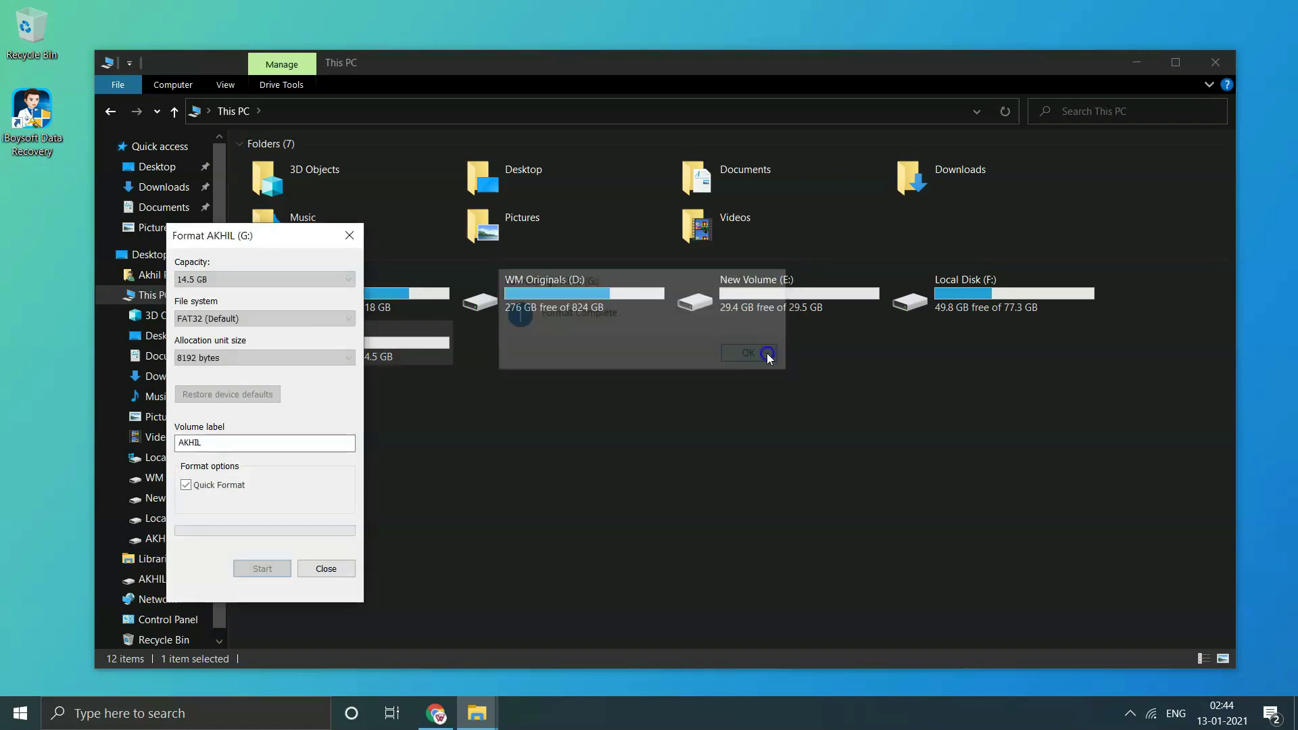
left_click(344, 573)
Launch iBoysoft from the desktop icon, select AKHIL(G:) and start a deep scan
left_click(1136, 64)
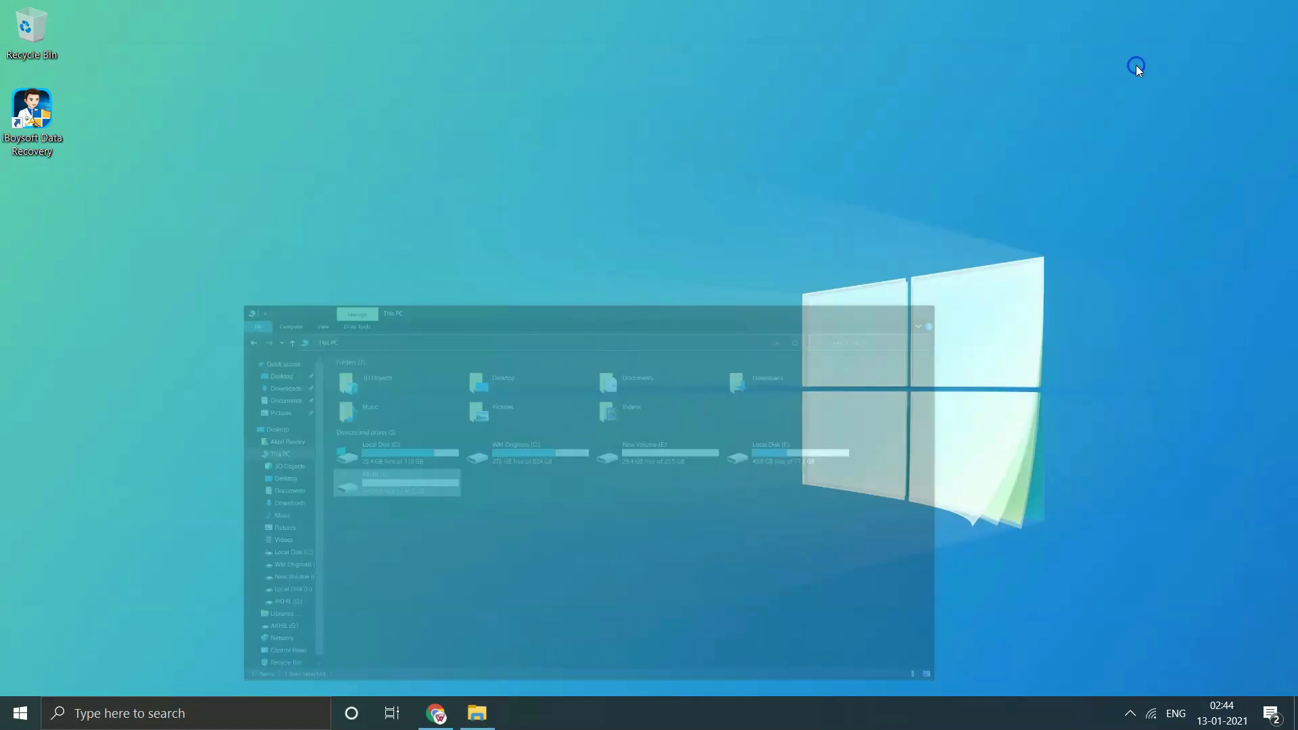
double_click(31, 112)
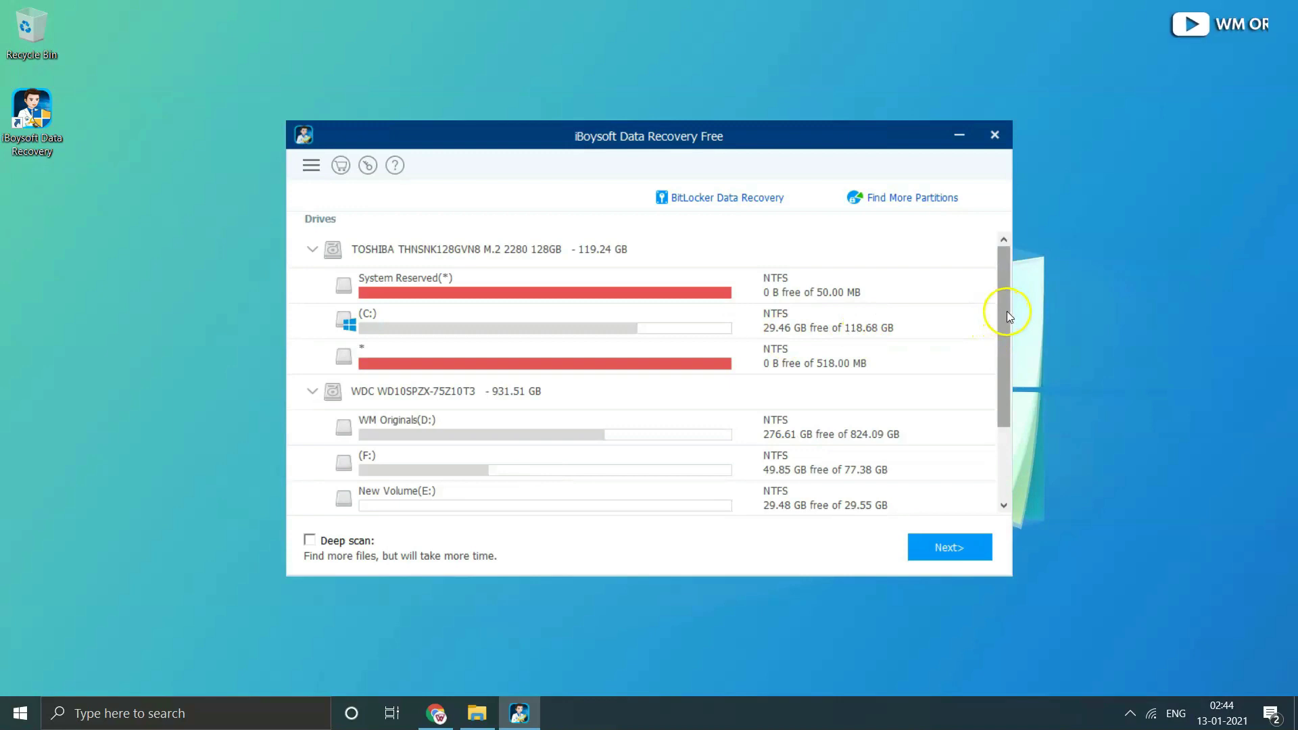
left_click_drag(1007, 315, 1018, 435)
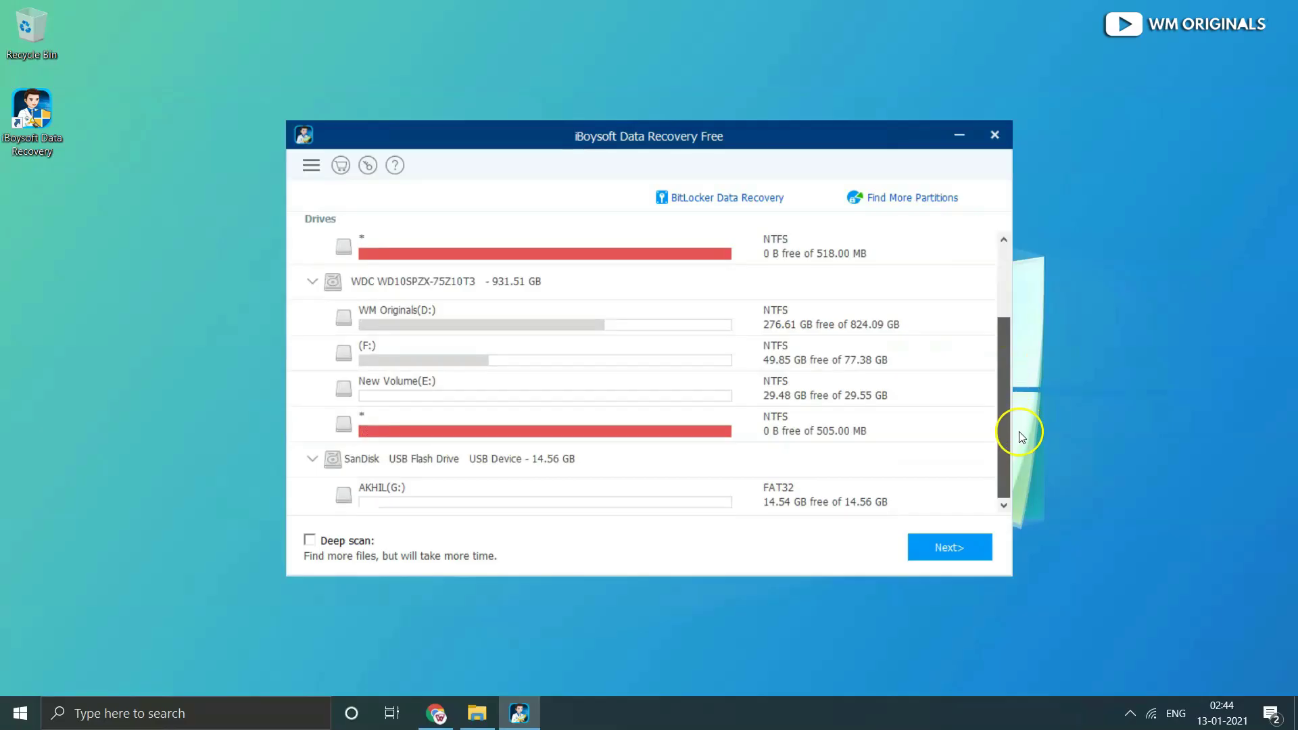
left_click(408, 504)
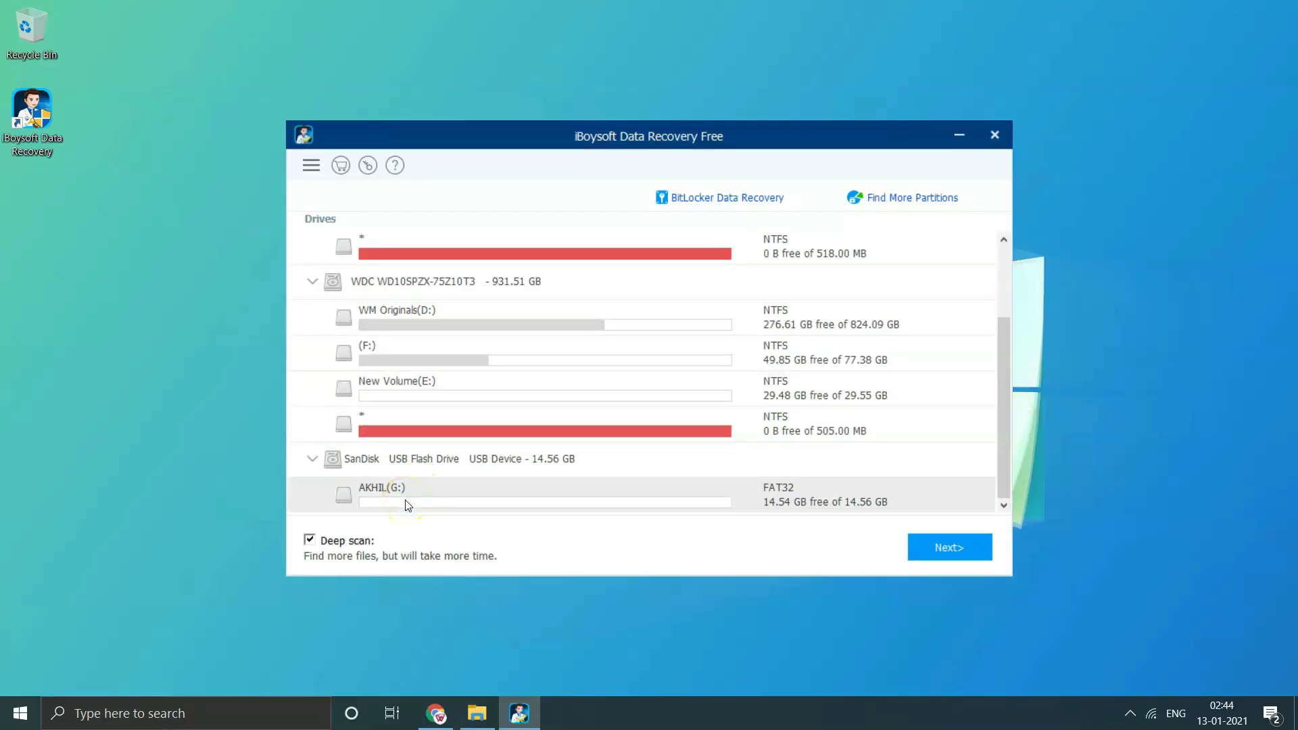
left_click(928, 549)
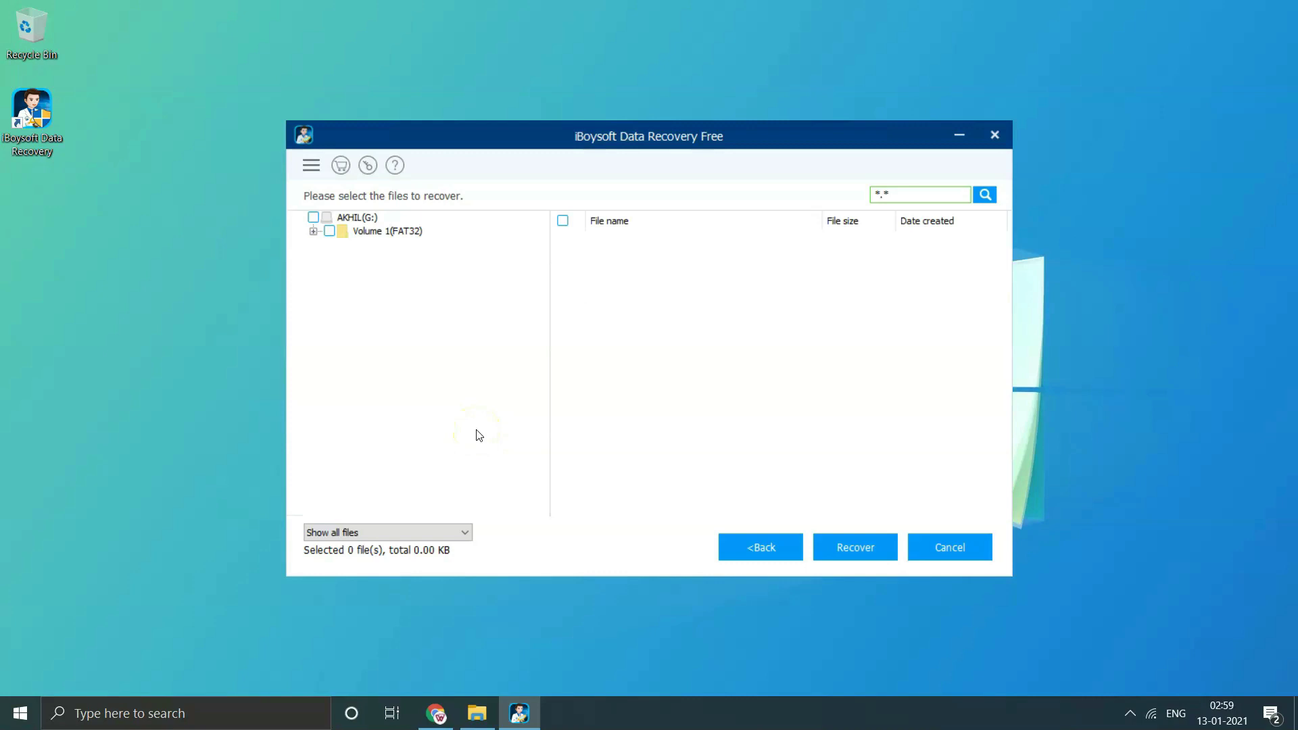
Expand Volume 1(FAT32) > Raw Files > JPEG Graphics and list the 601-657 group
left_click(330, 232)
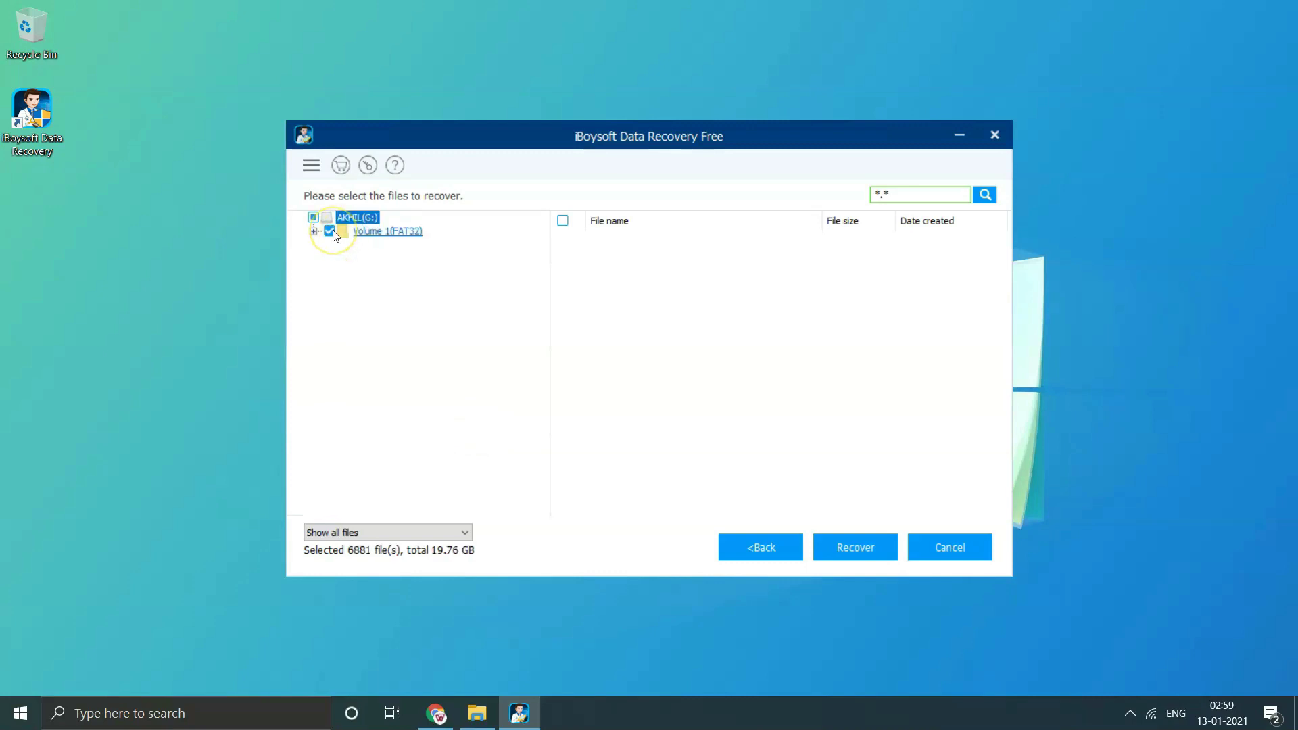
double_click(376, 234)
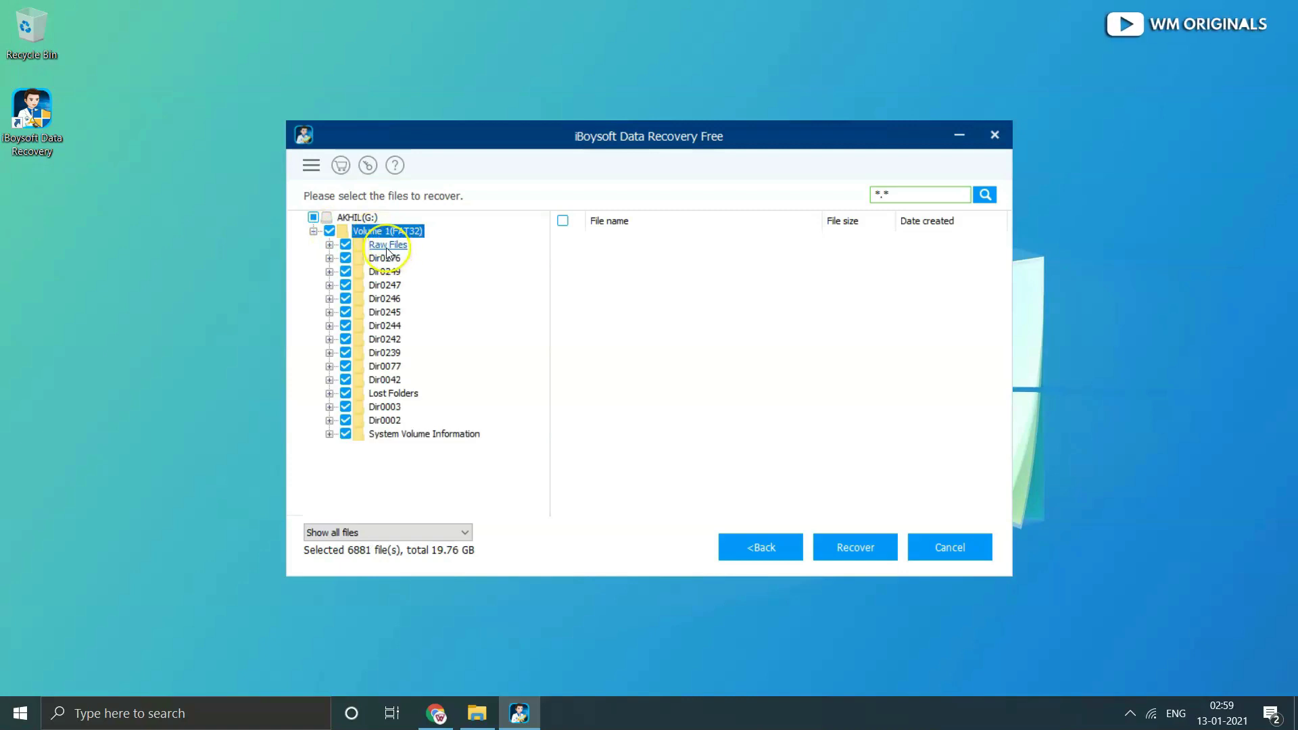
double_click(387, 246)
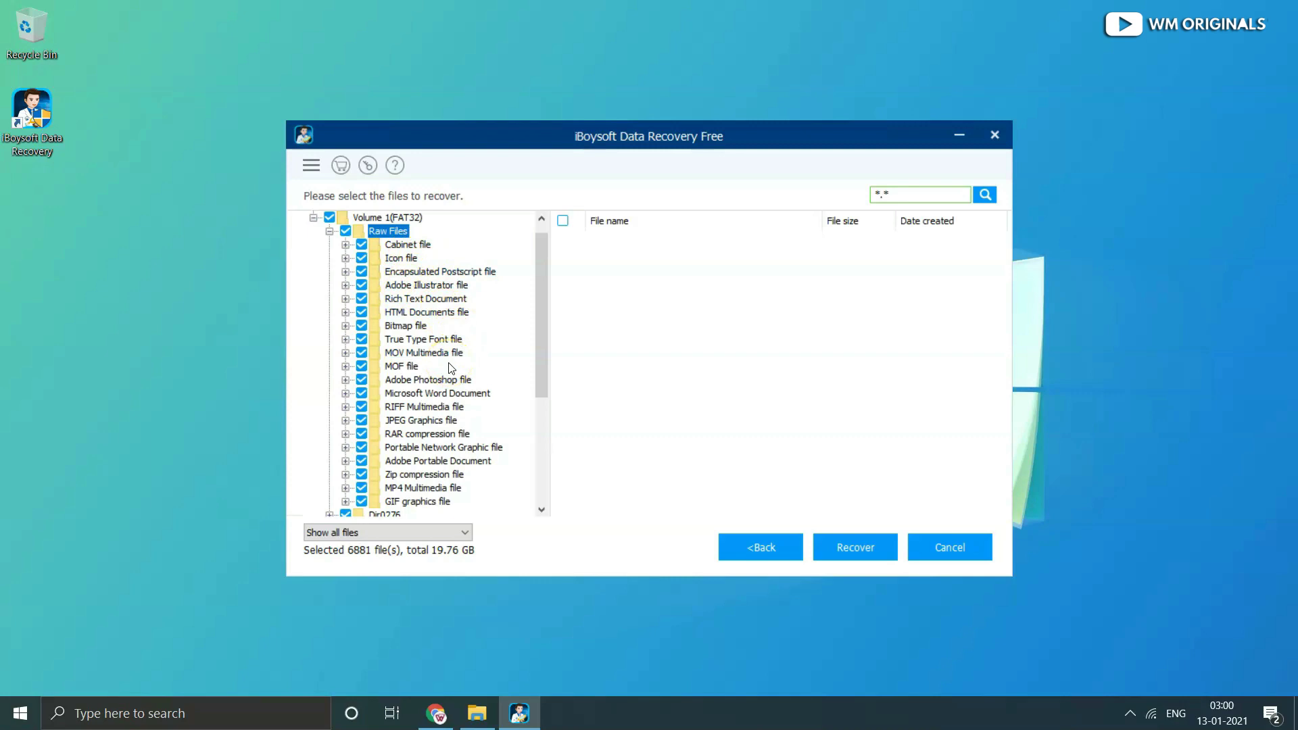
double_click(444, 423)
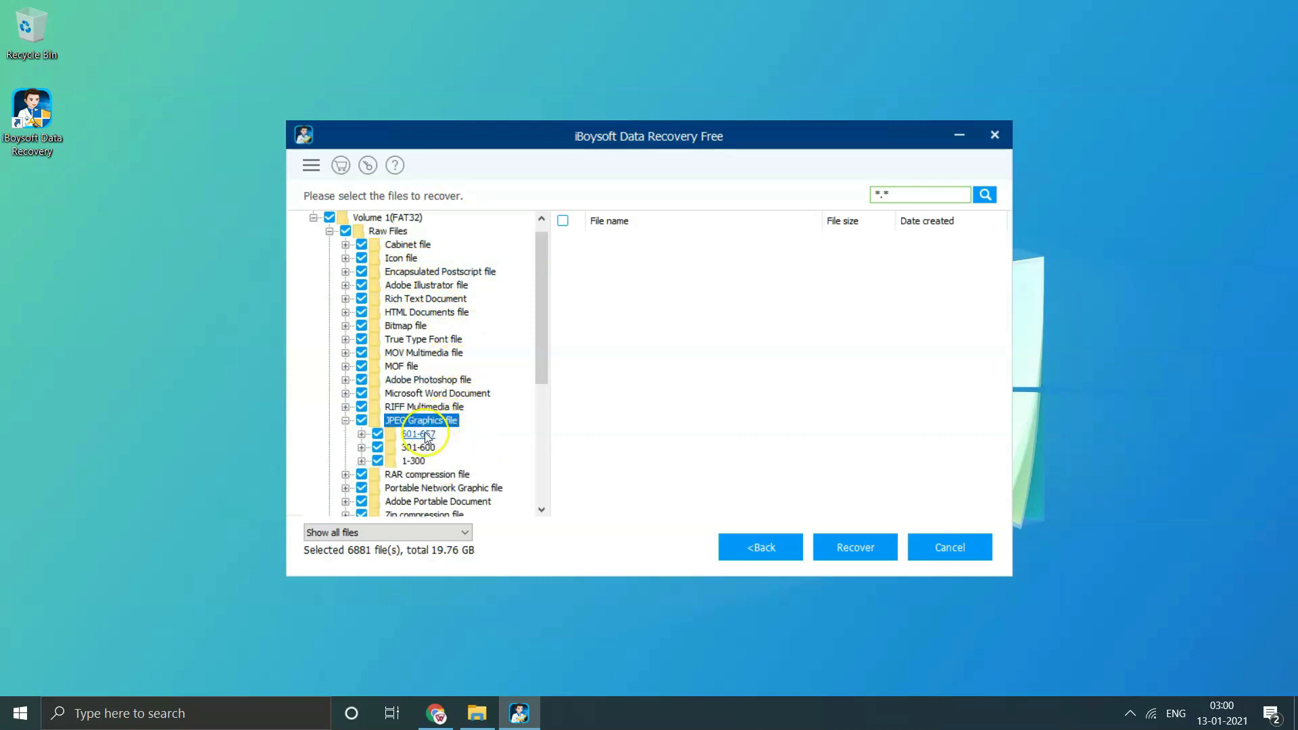
left_click(426, 433)
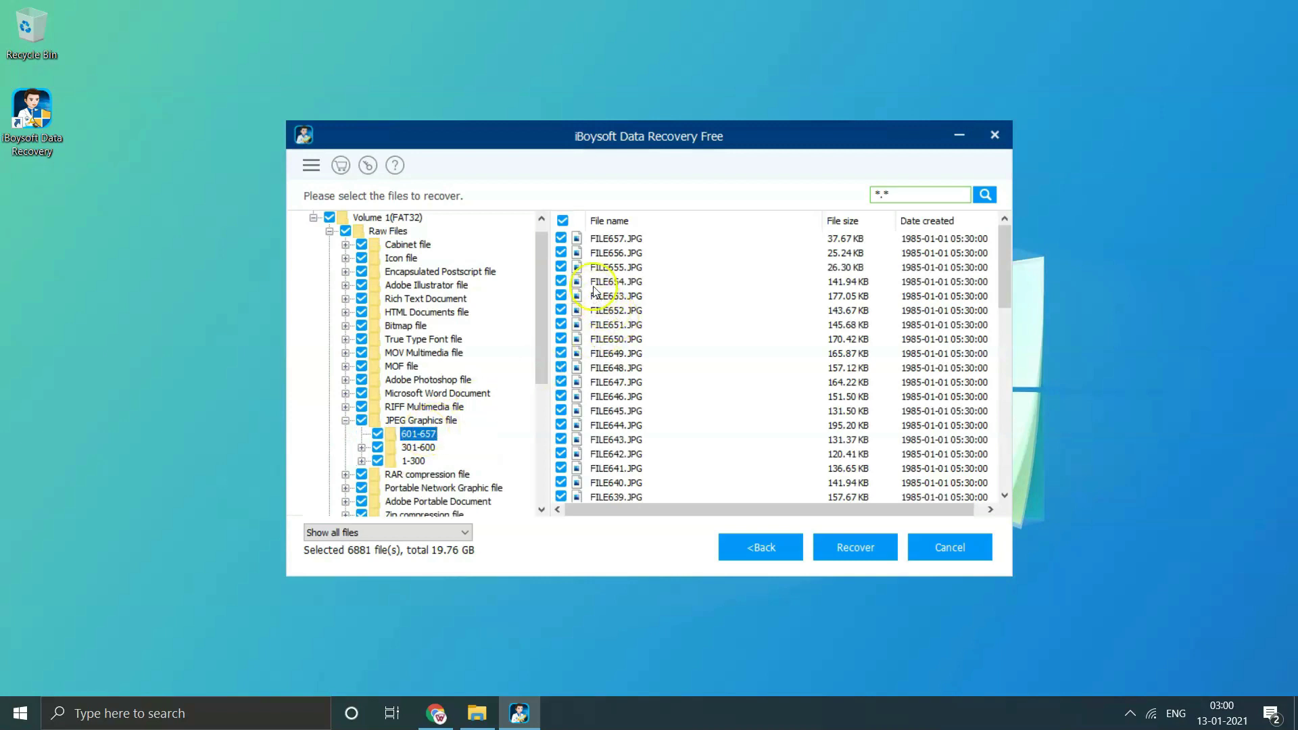
Preview FILE656, FILE657, FILE655, FILE652, FILE649 and FILE646, then uncheck Volume 1(FAT32) entirely
left_click(608, 250)
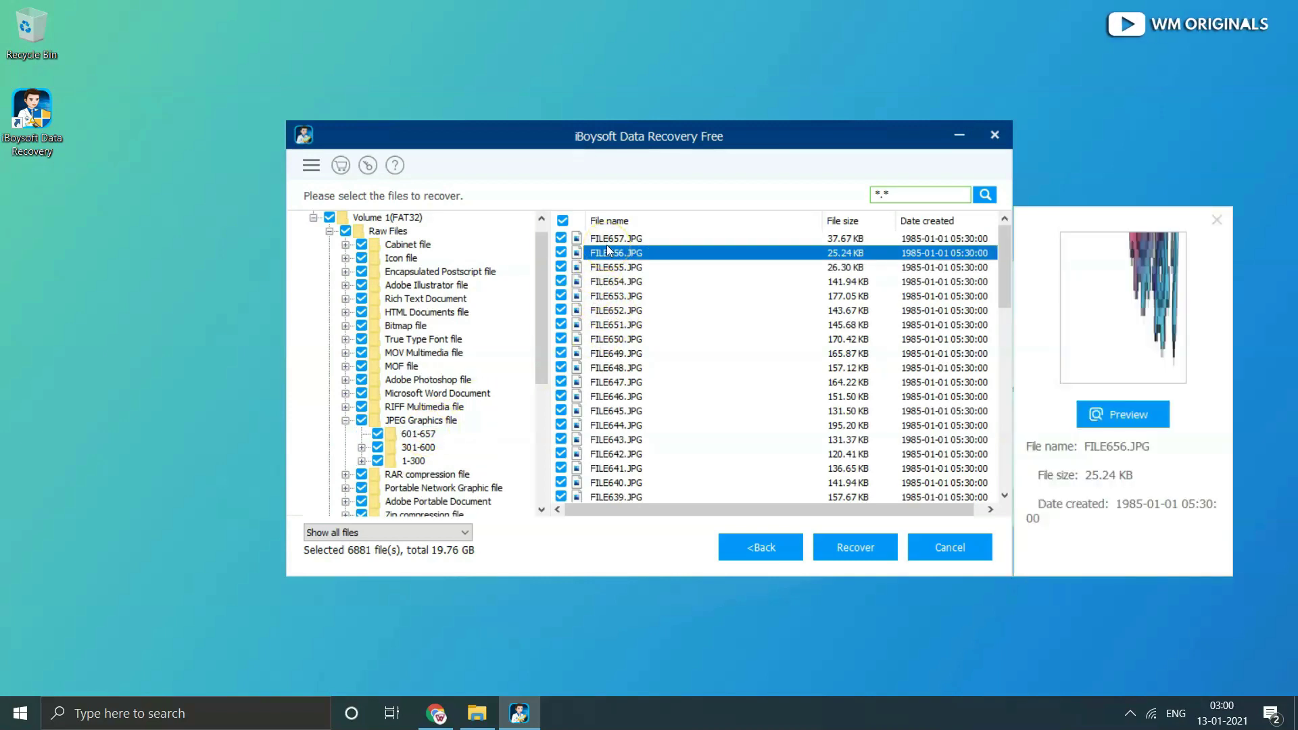
left_click(607, 242)
left_click(626, 268)
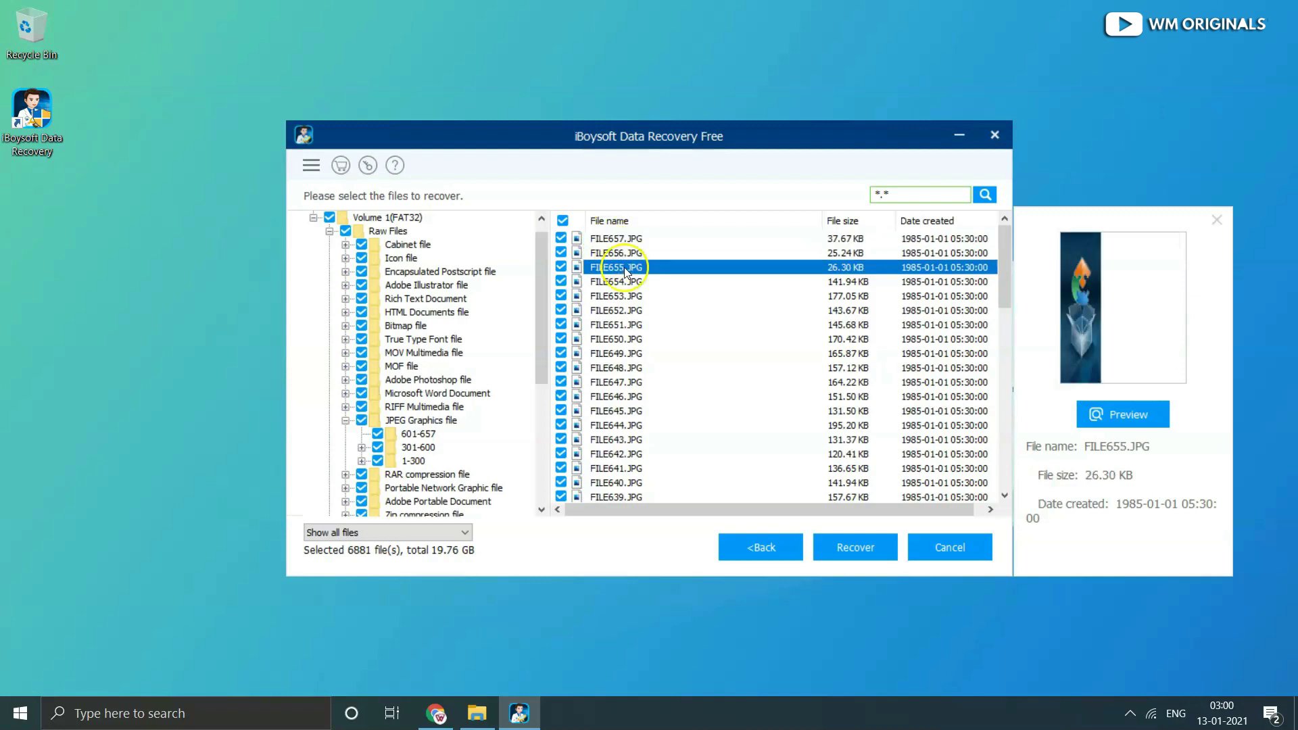
left_click(632, 311)
left_click(630, 353)
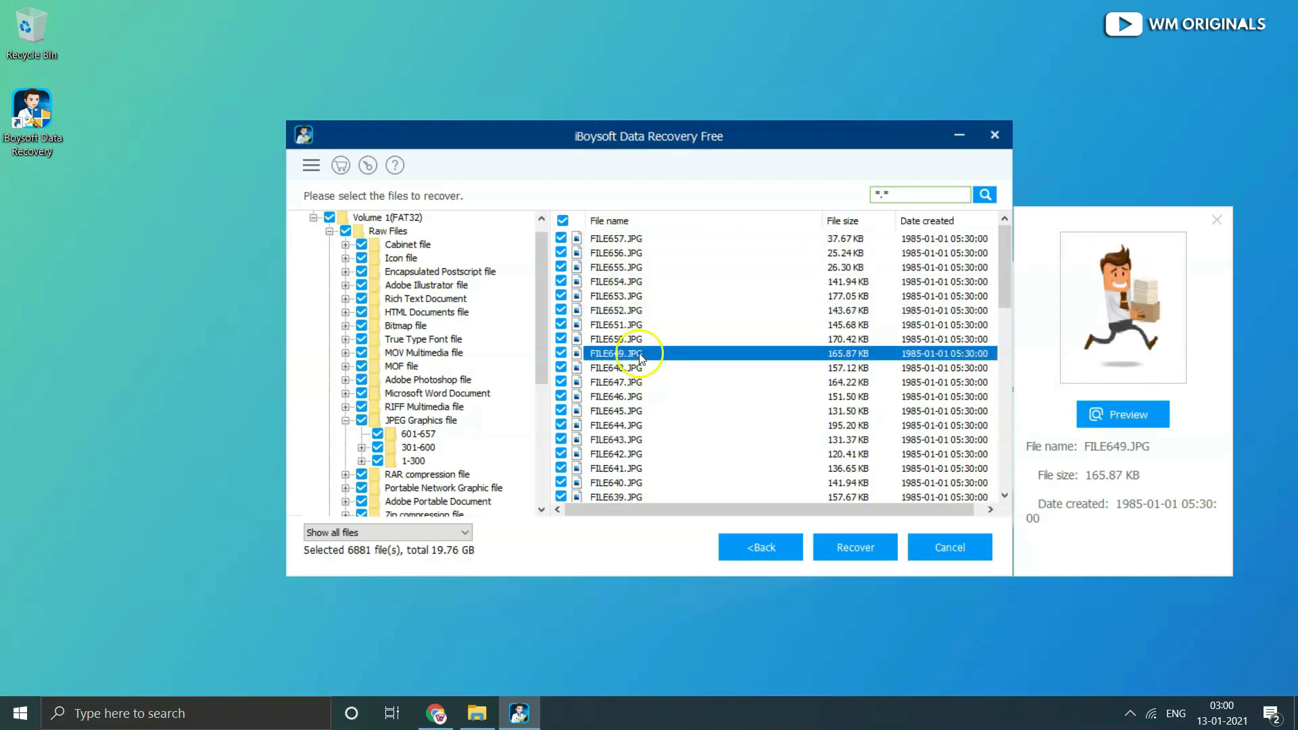
left_click(659, 399)
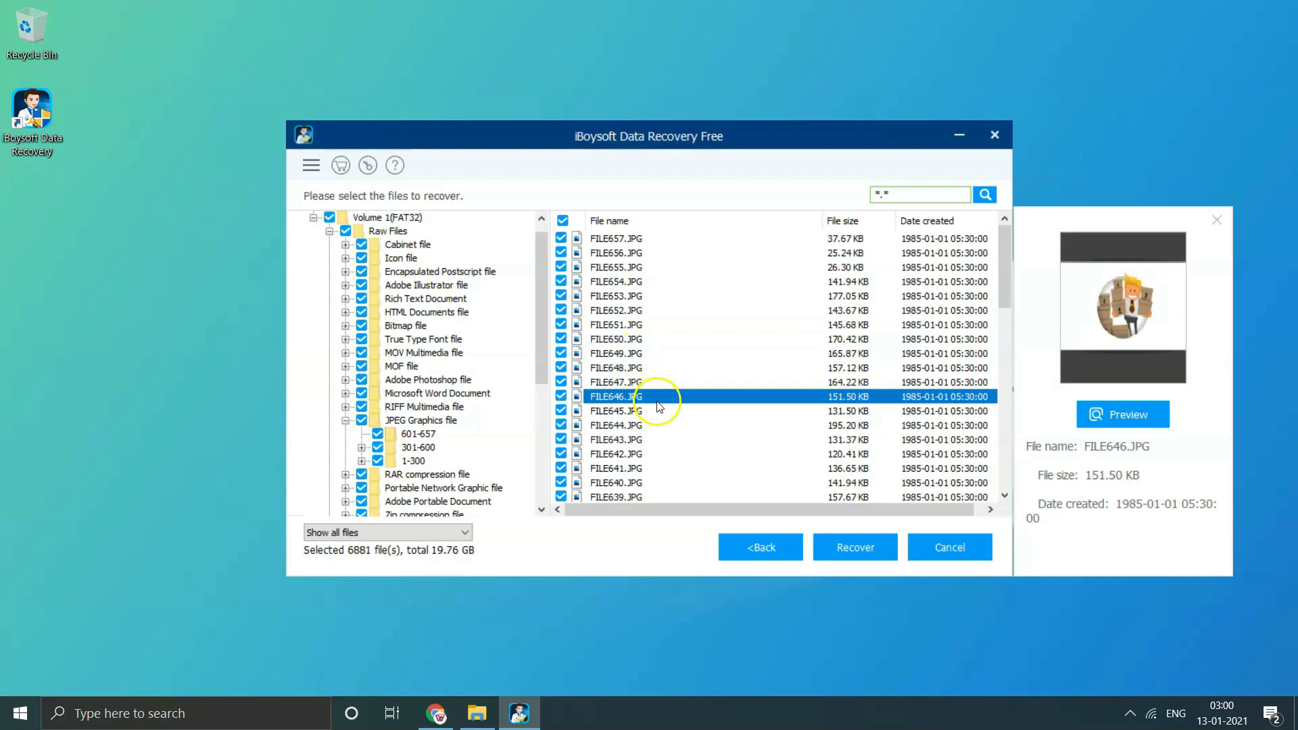
left_click(617, 268)
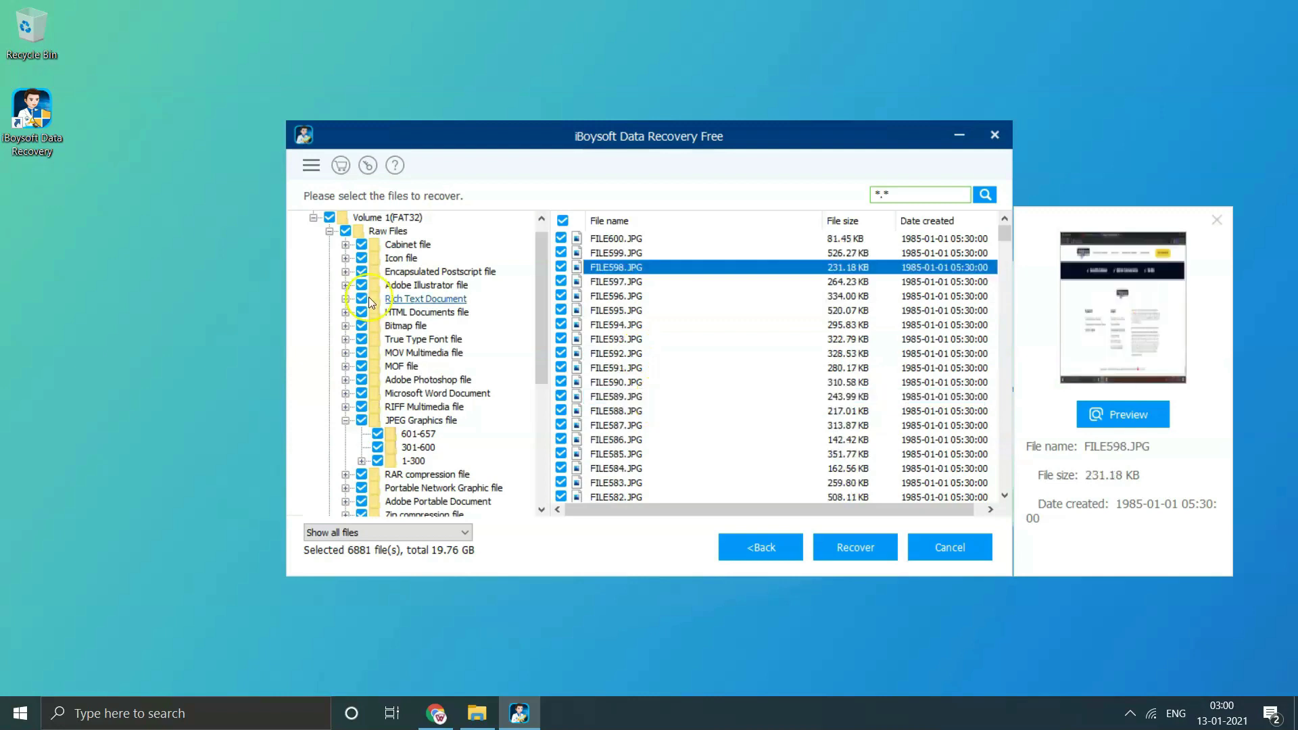
left_click(329, 219)
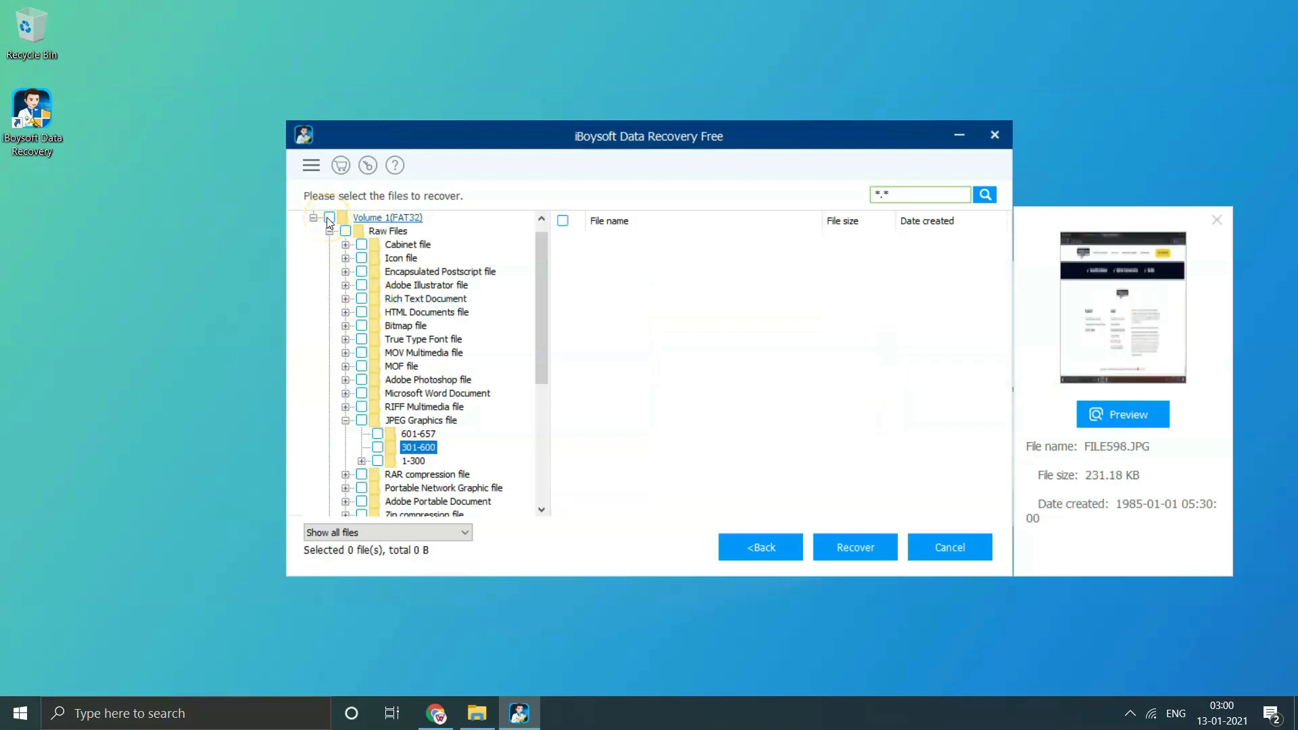
In the 601-657 group, tick FILE654.JPG, FILE653.JPG and FILE652.JPG
left_click(608, 247)
key("Down")
key("Down")
left_click(562, 279)
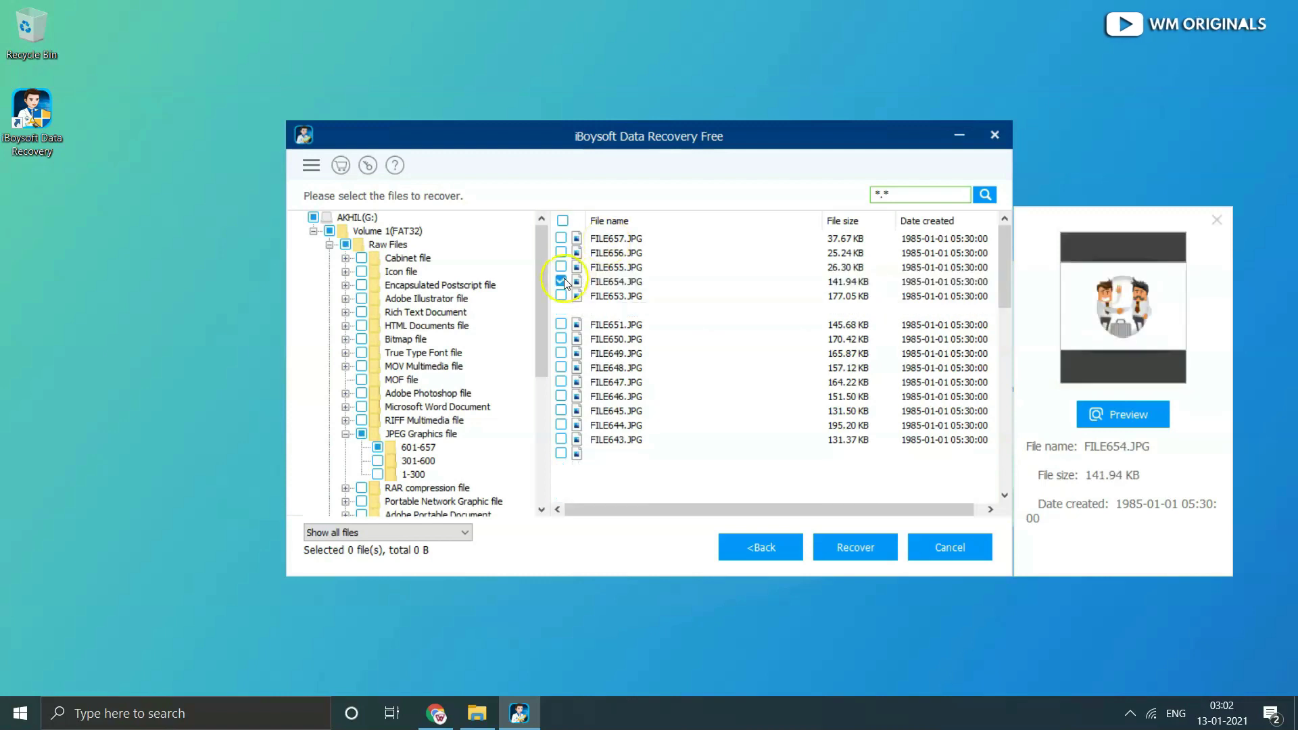
left_click(562, 295)
left_click(563, 311)
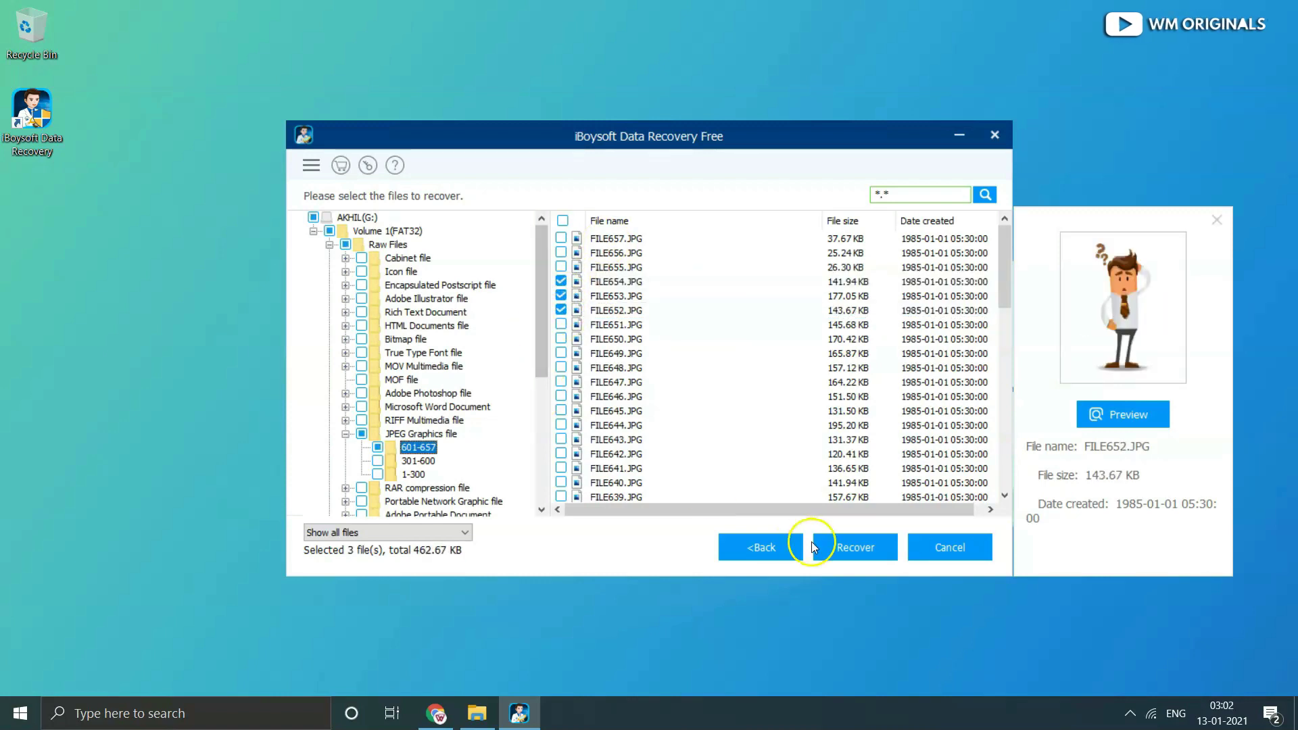
Recover the three ticked files to This PC > Desktop
left_click(884, 548)
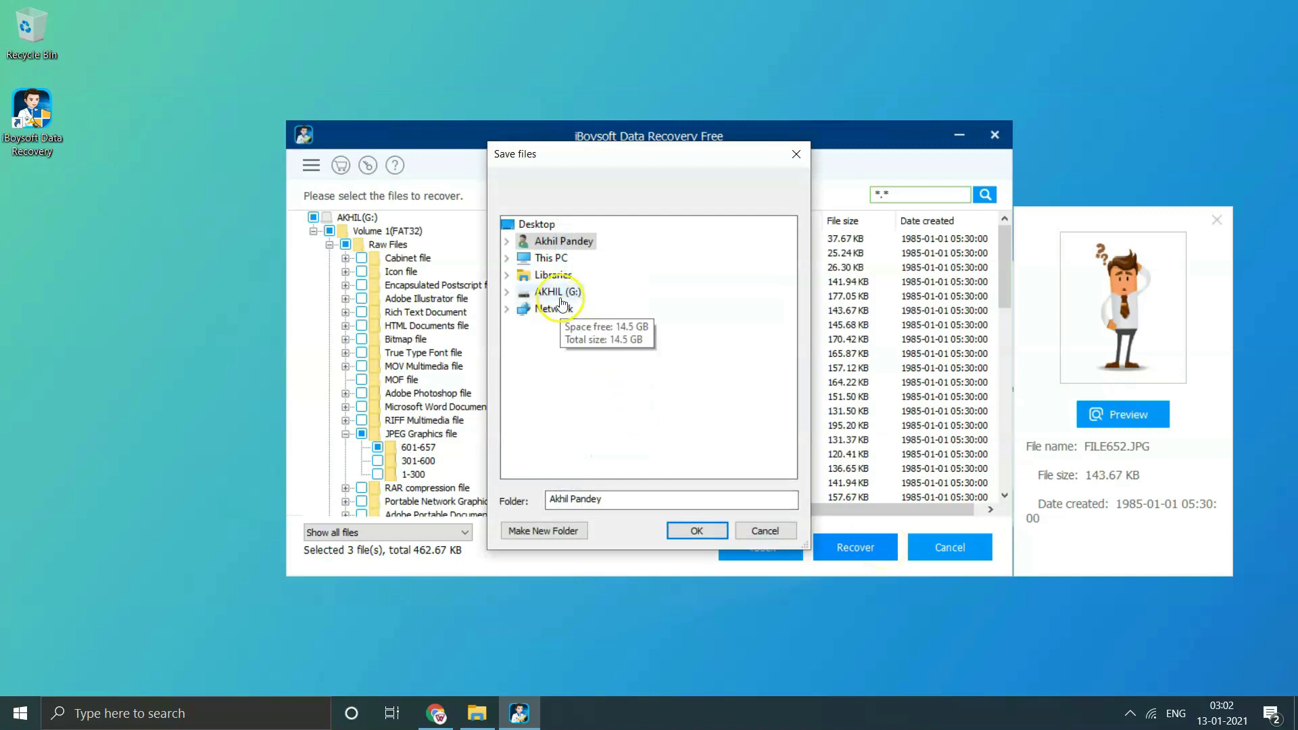
double_click(552, 262)
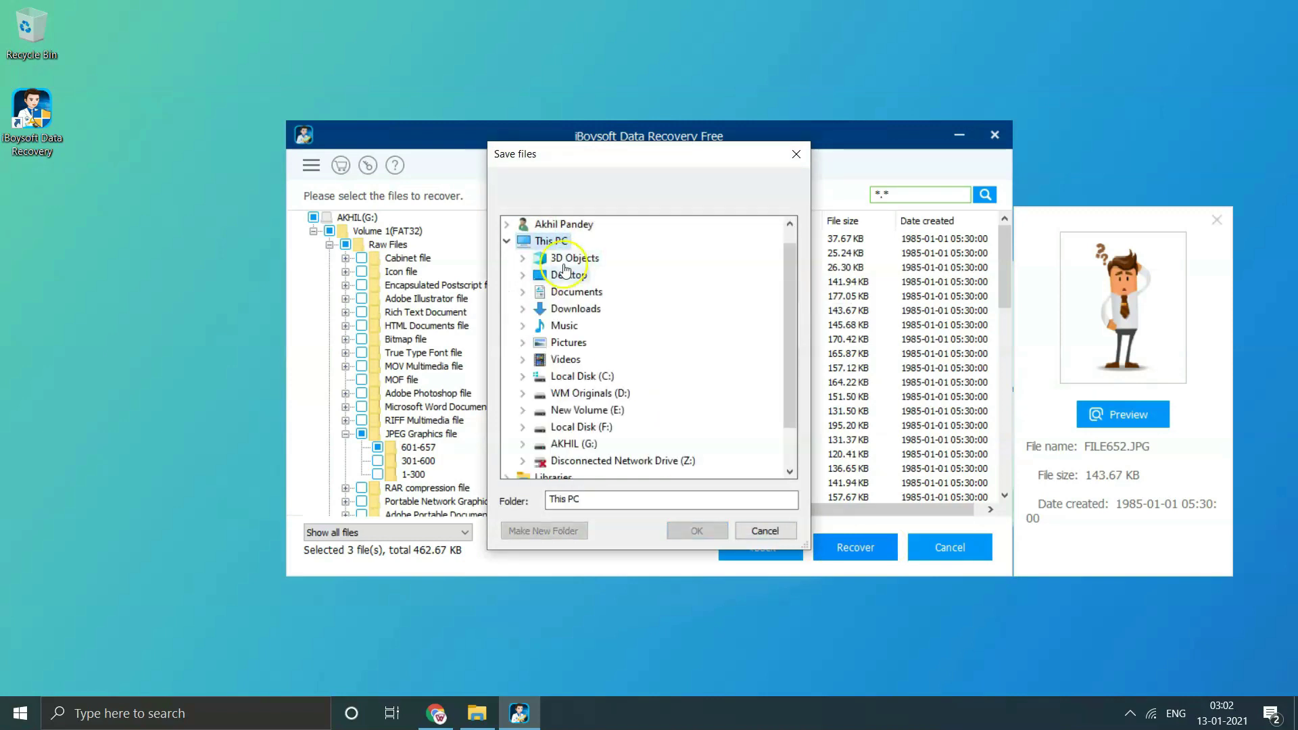
left_click(575, 281)
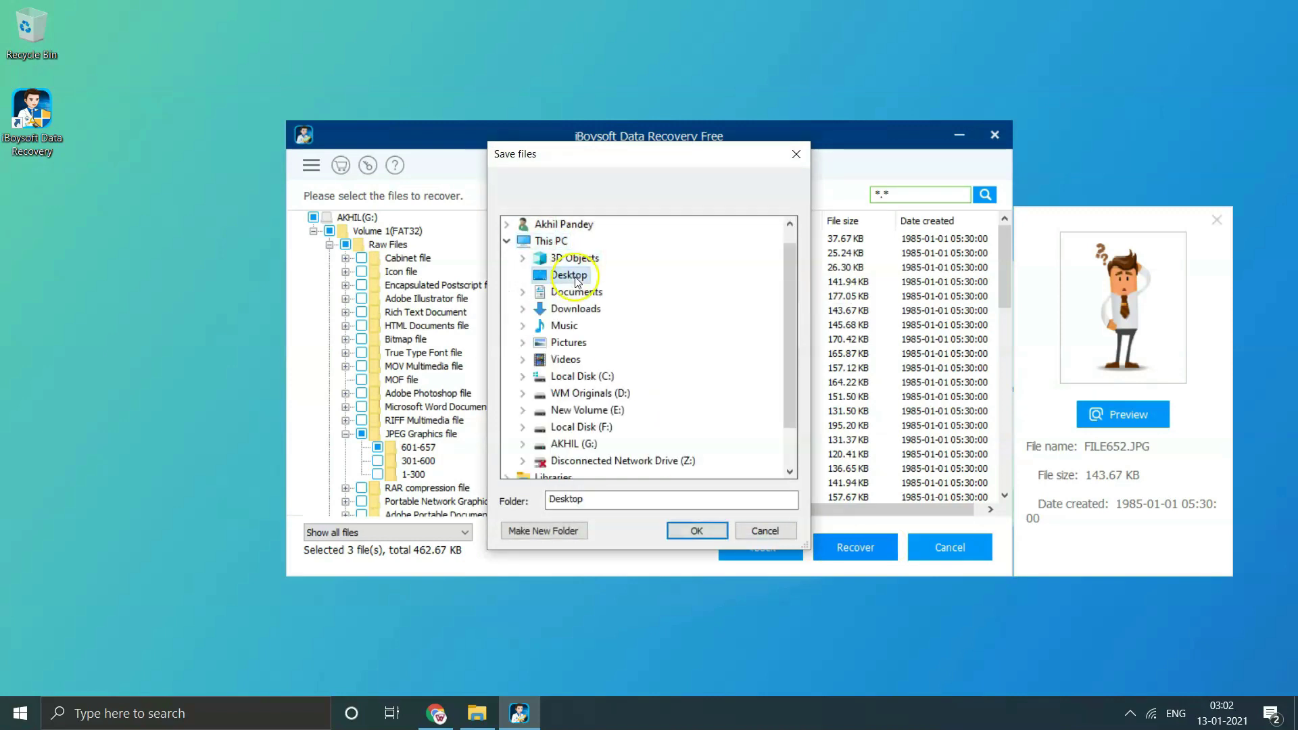
left_click(697, 531)
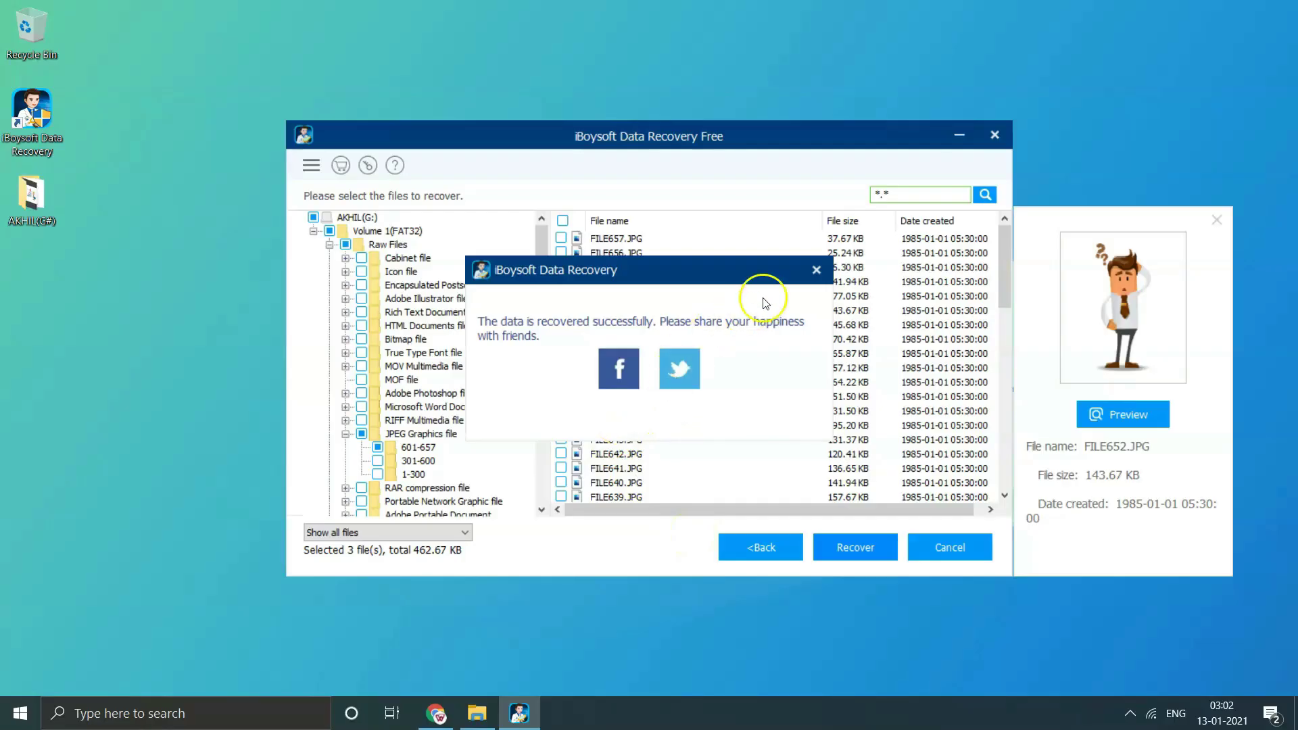
Open FILE652.JPG in Photos and step through FILE653.JPG and FILE654.JPG, then close the viewer
left_click(818, 269)
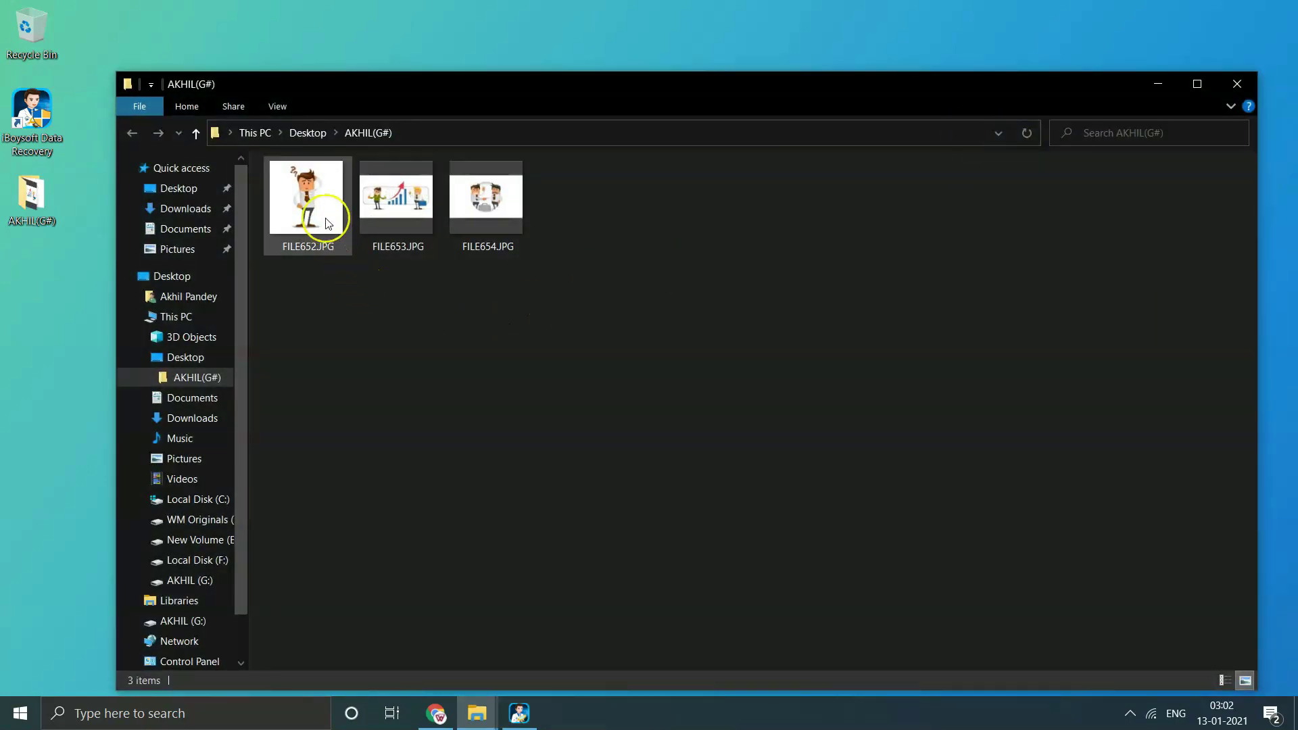
double_click(326, 221)
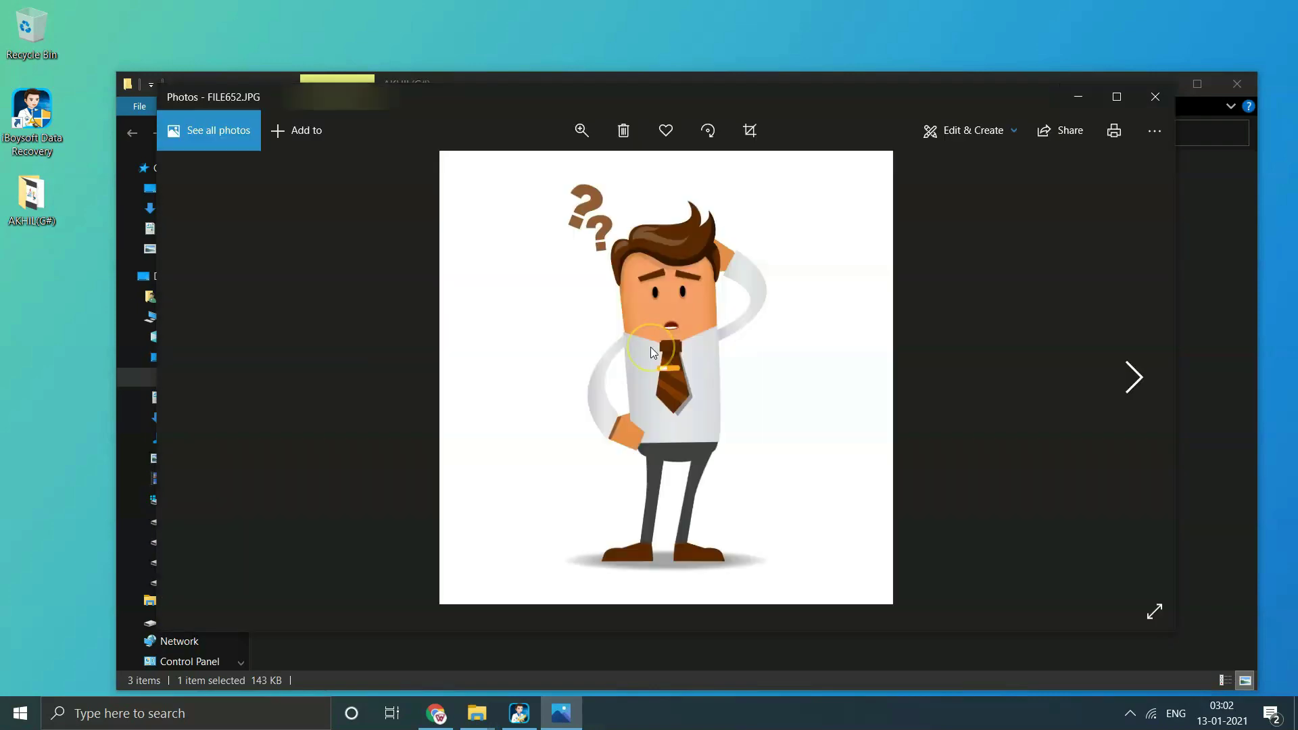
left_click(1110, 378)
left_click(1118, 377)
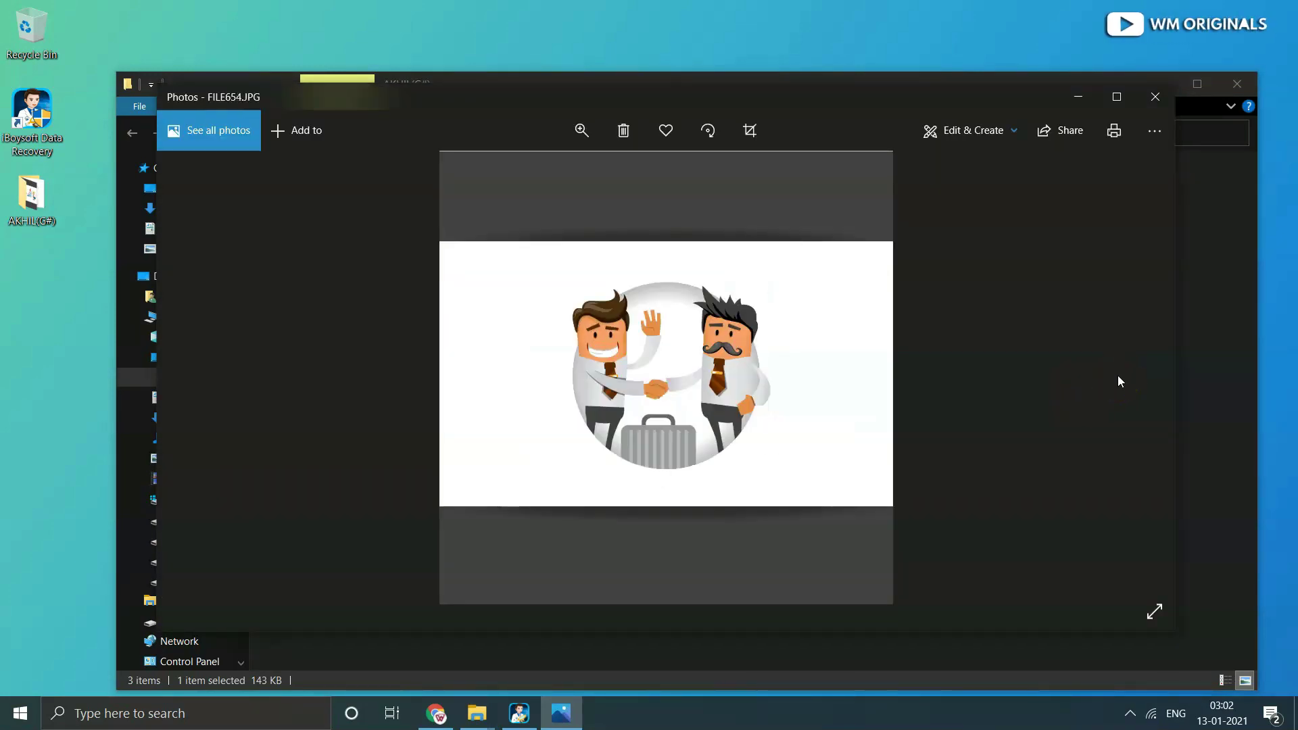
left_click(1156, 102)
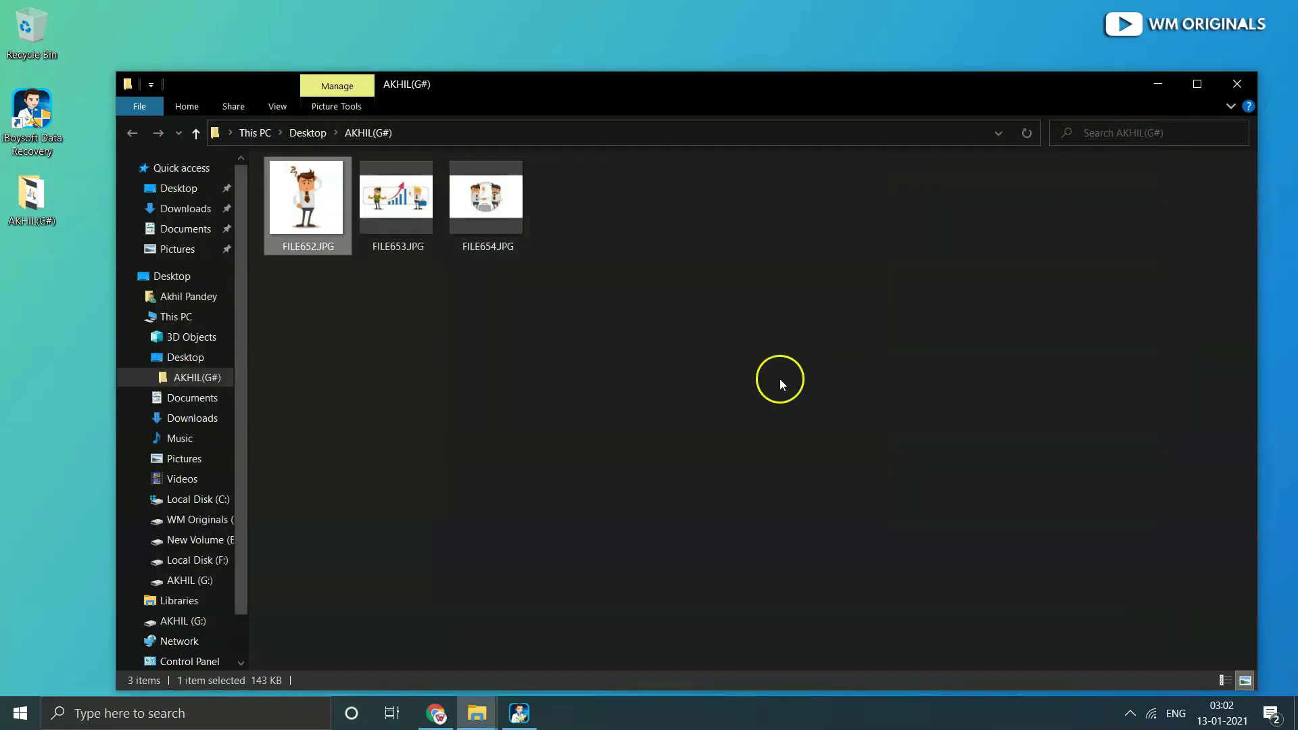
Close the recovered folder, exit iBoysoft with a five-star rating, and return to Chrome
left_click(1232, 86)
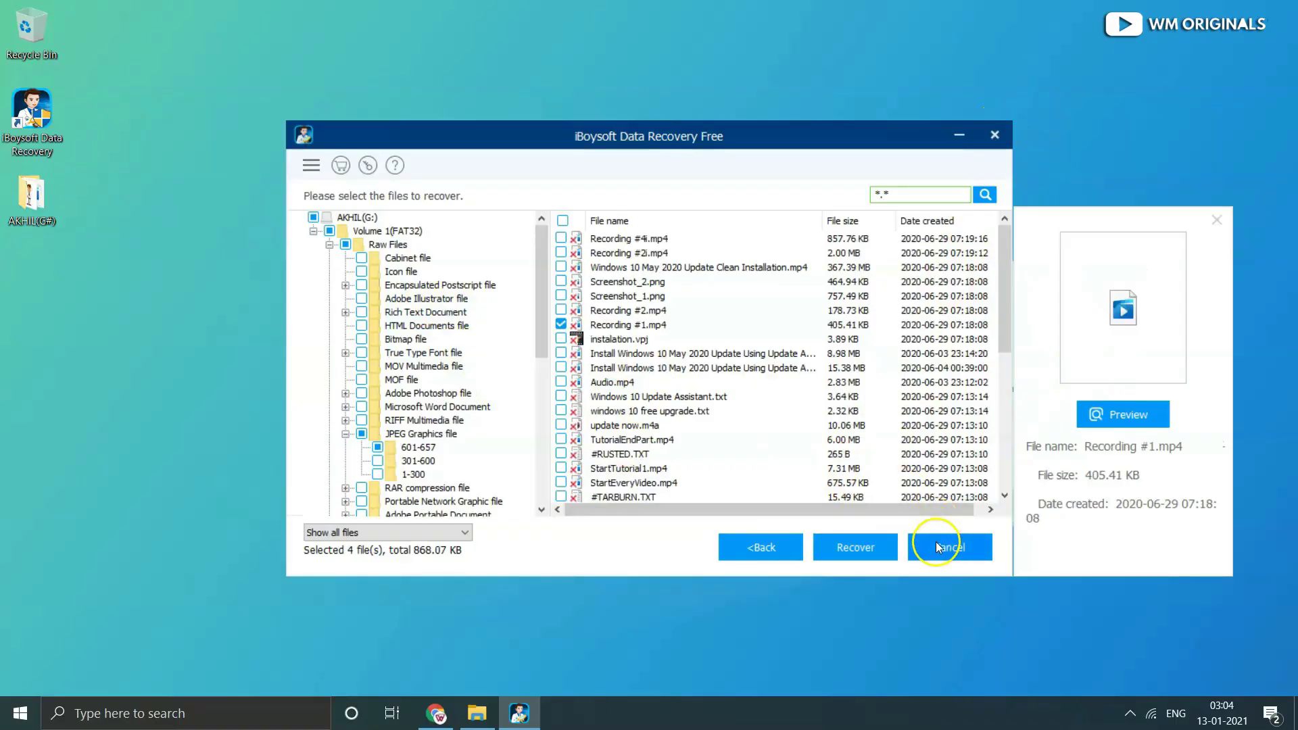
left_click(946, 546)
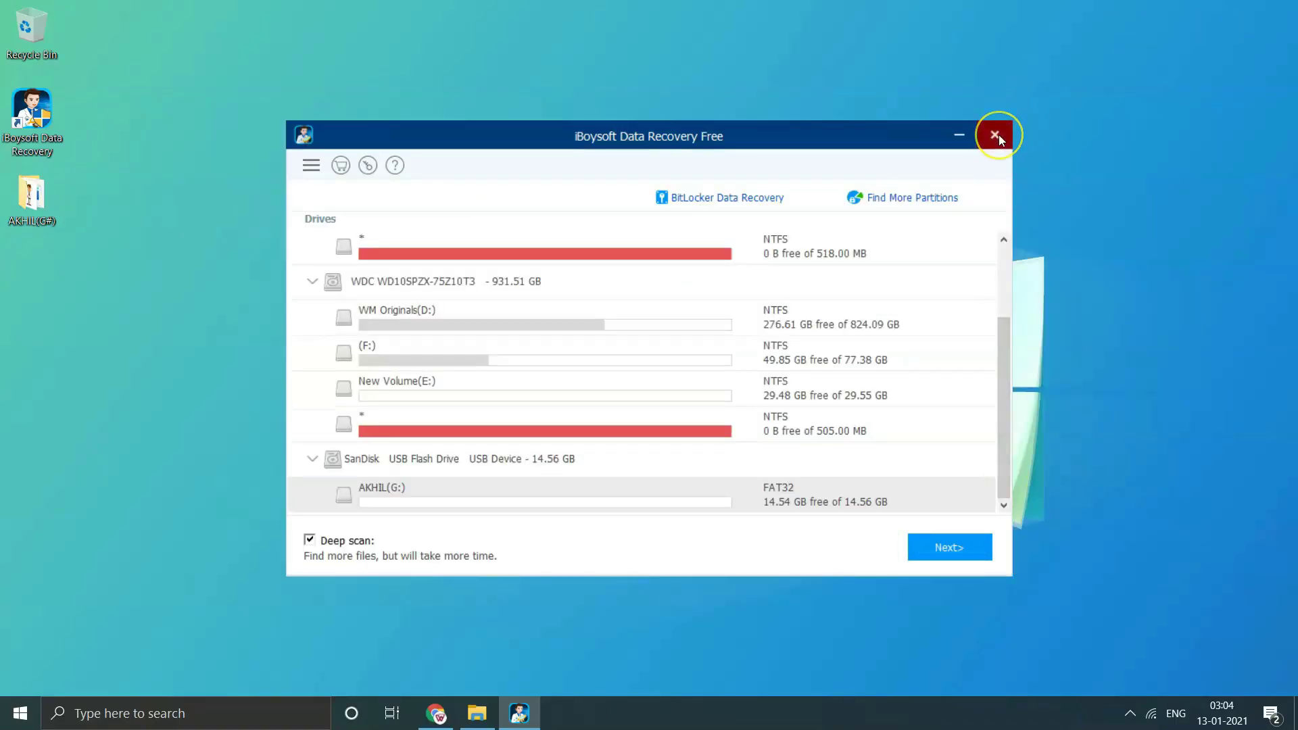
left_click(1001, 135)
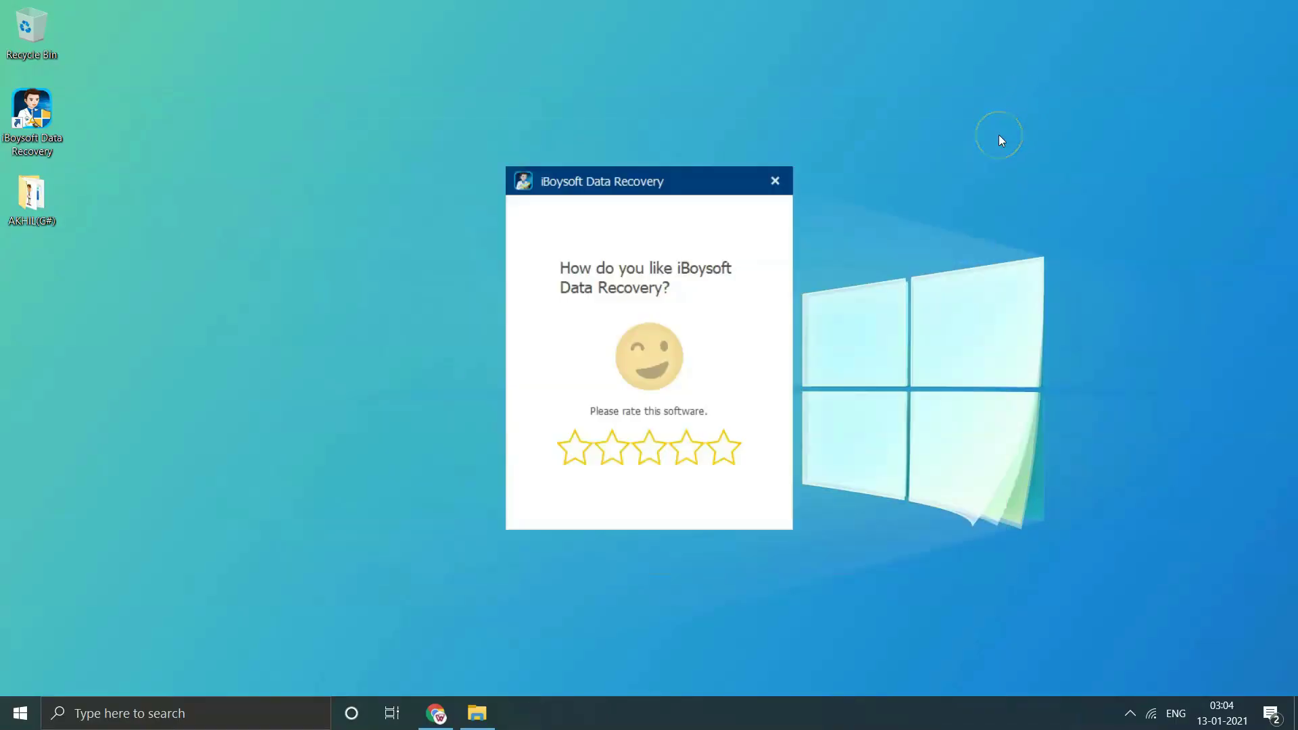
left_click(728, 447)
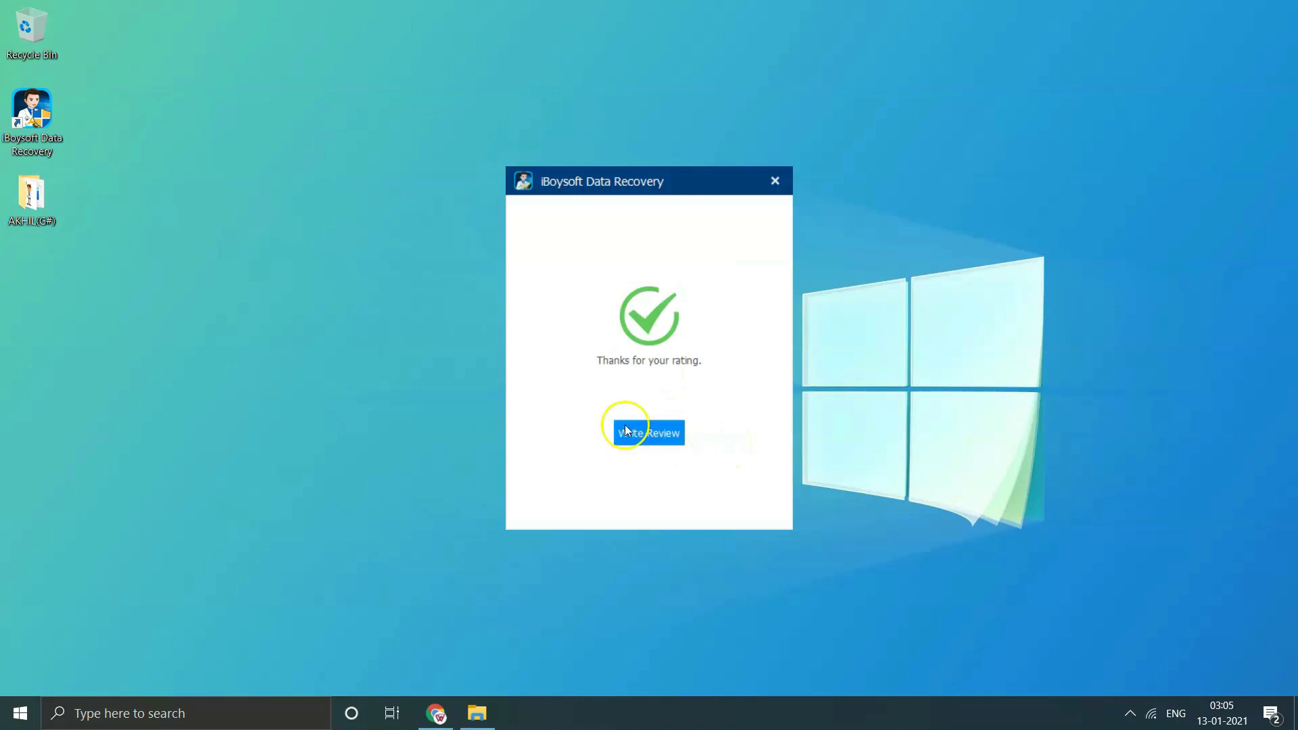
left_click(778, 183)
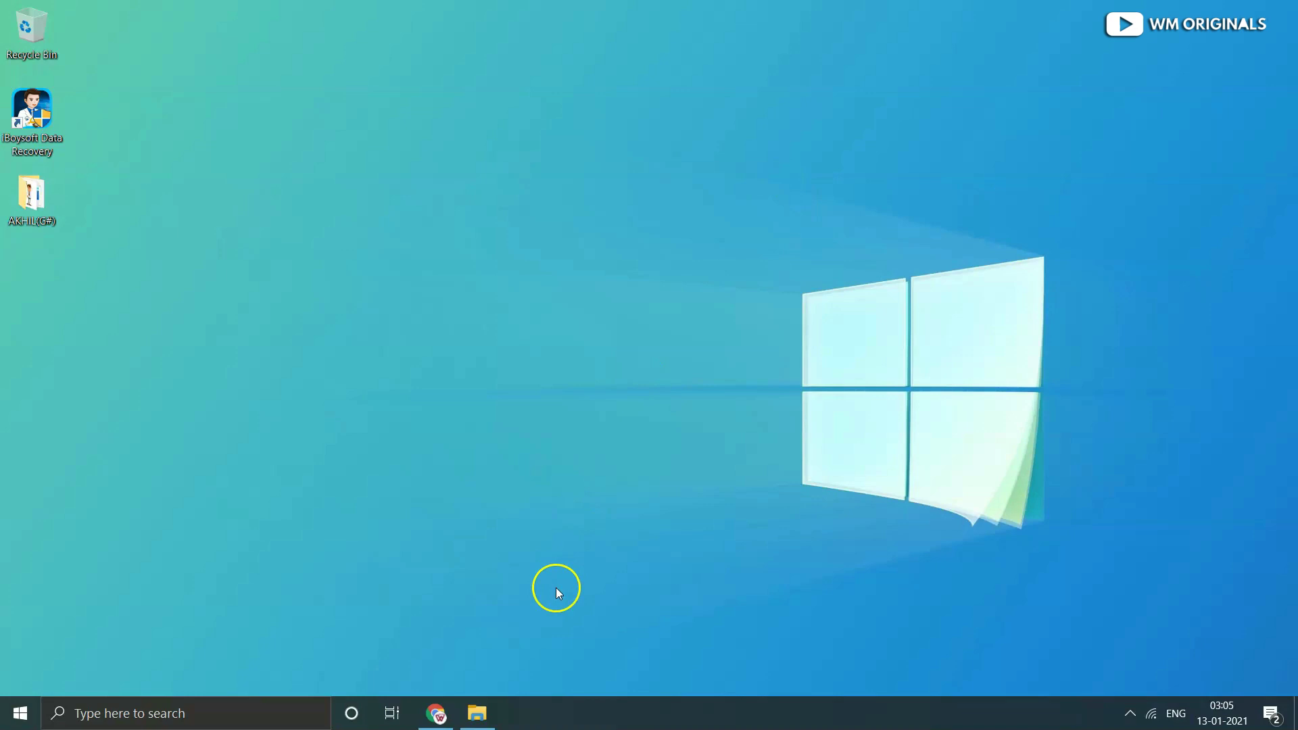
left_click(435, 712)
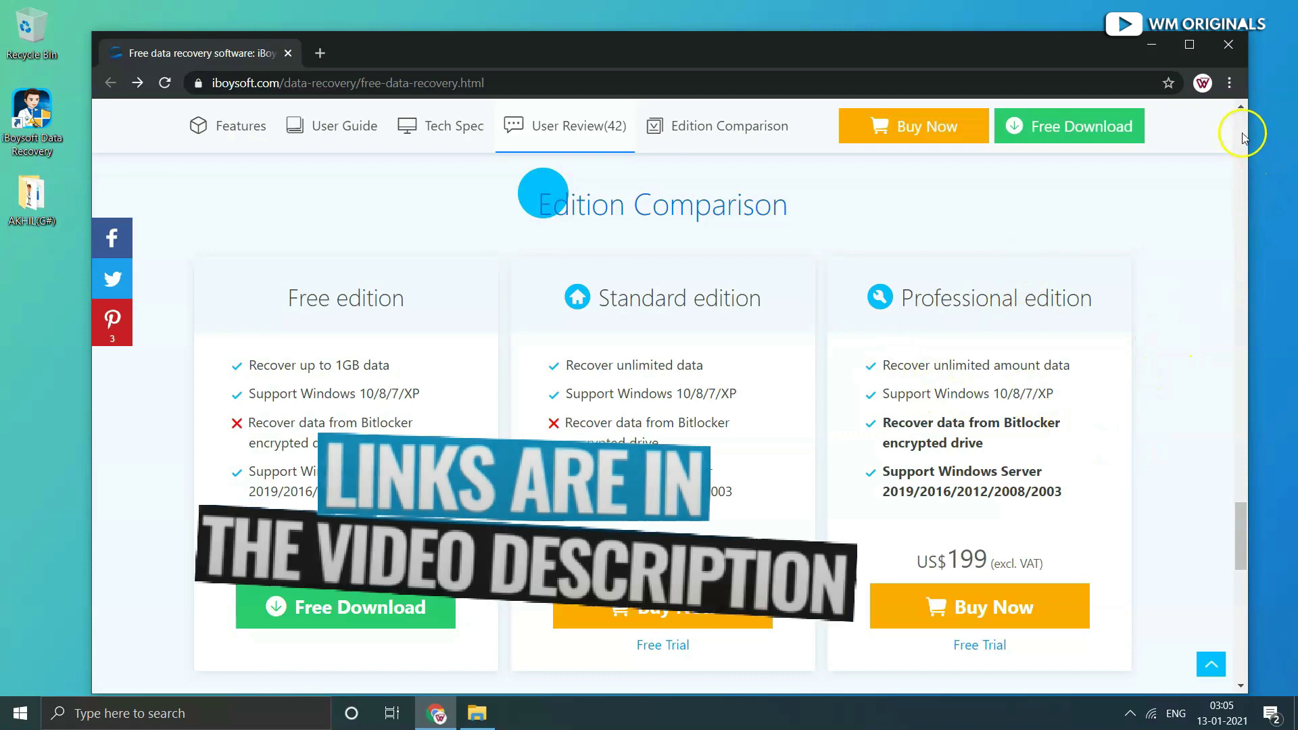
Scroll the iBoysoft page back to the top and close Chrome
left_click_drag(1243, 134, 1243, 135)
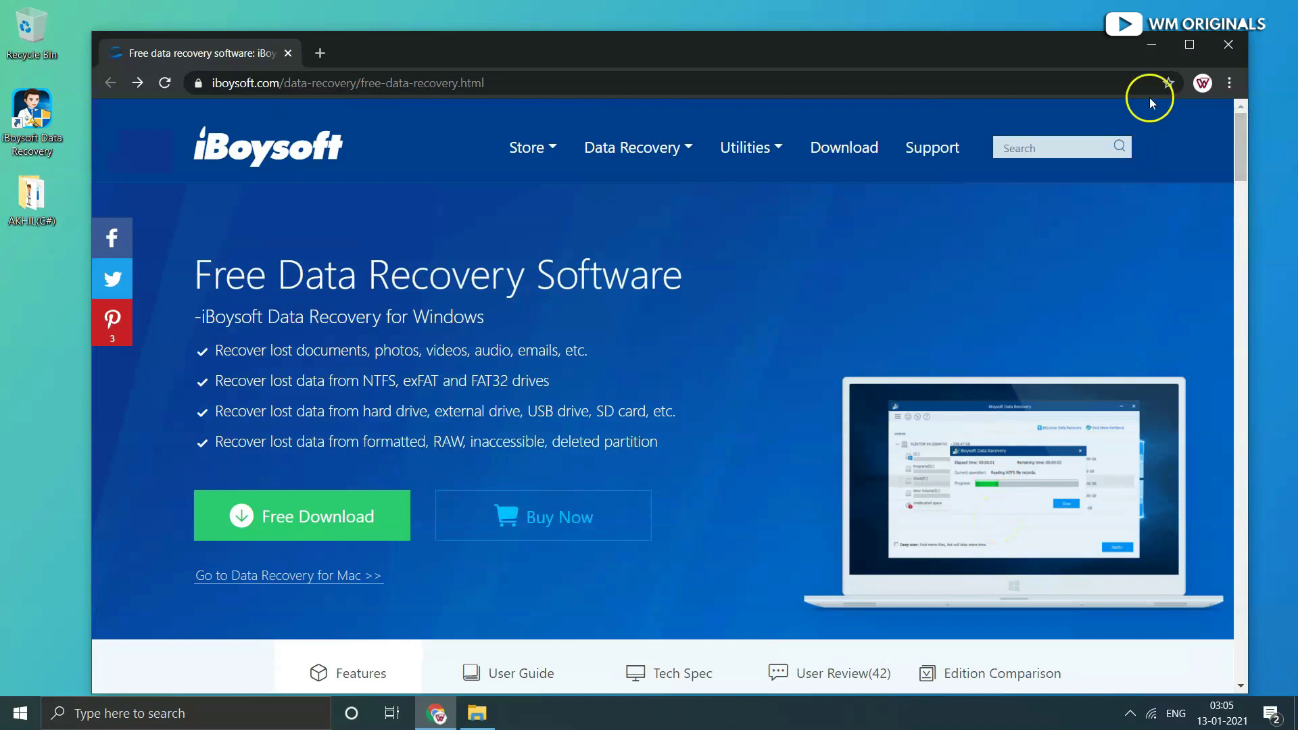
left_click(1229, 45)
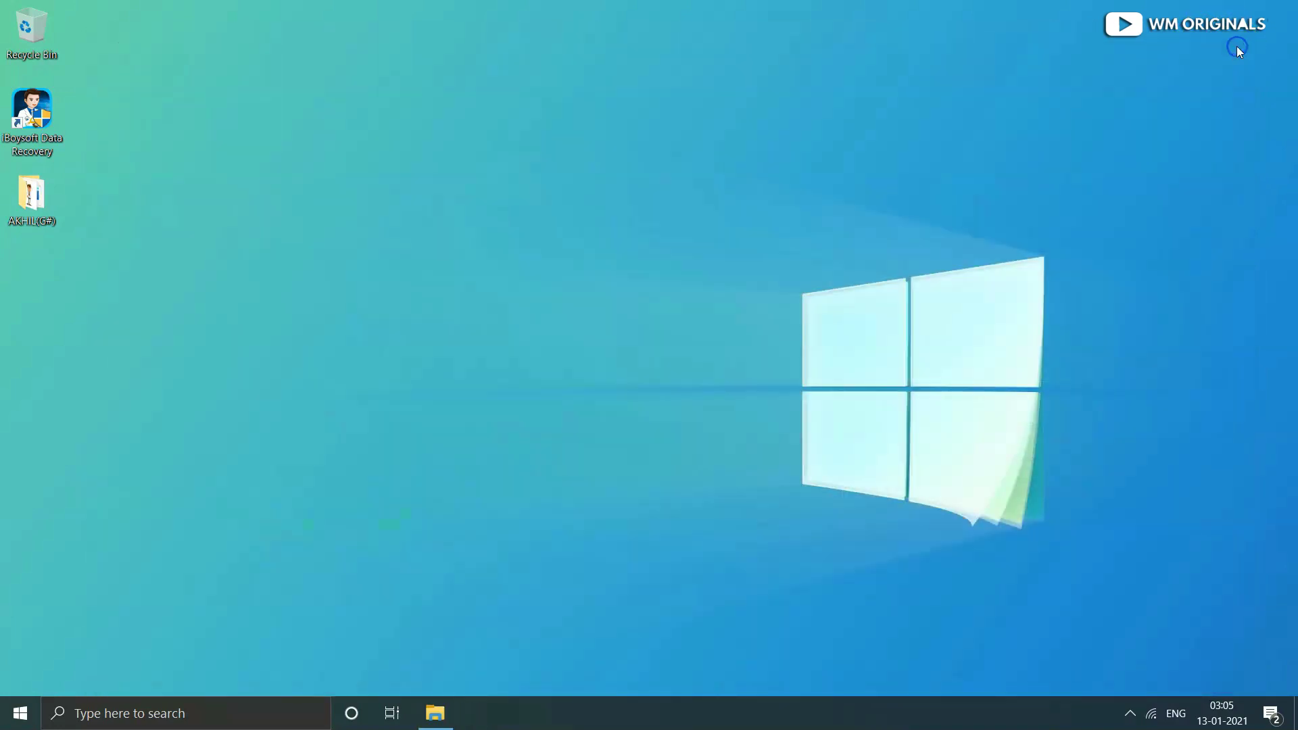